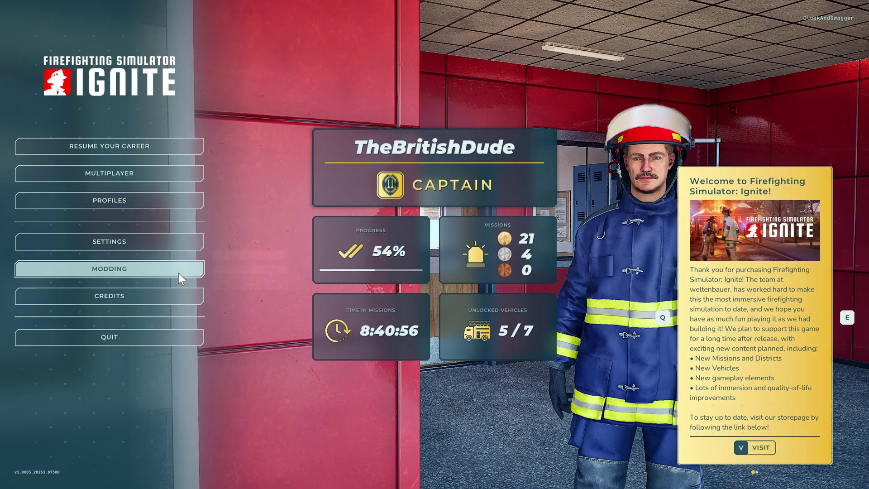
Step: Open the Mission Mod Editor and create a new mission based on the Park Wildfire template
left_click(149, 271)
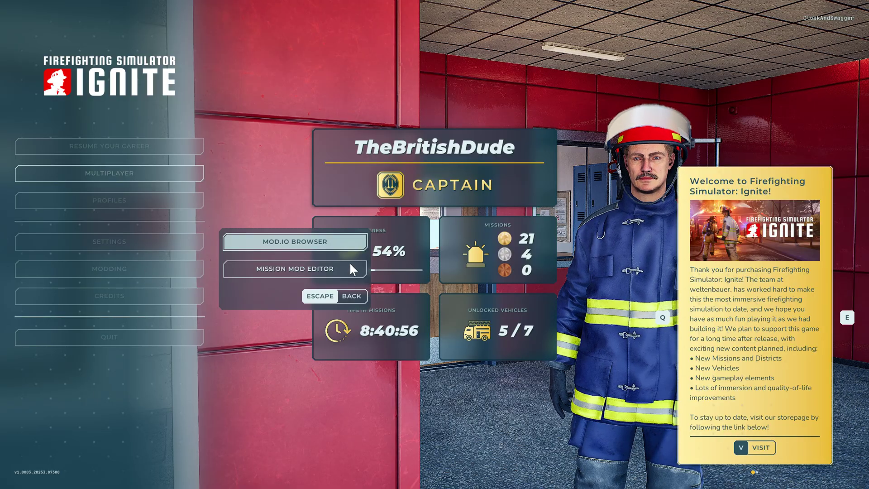
left_click(257, 269)
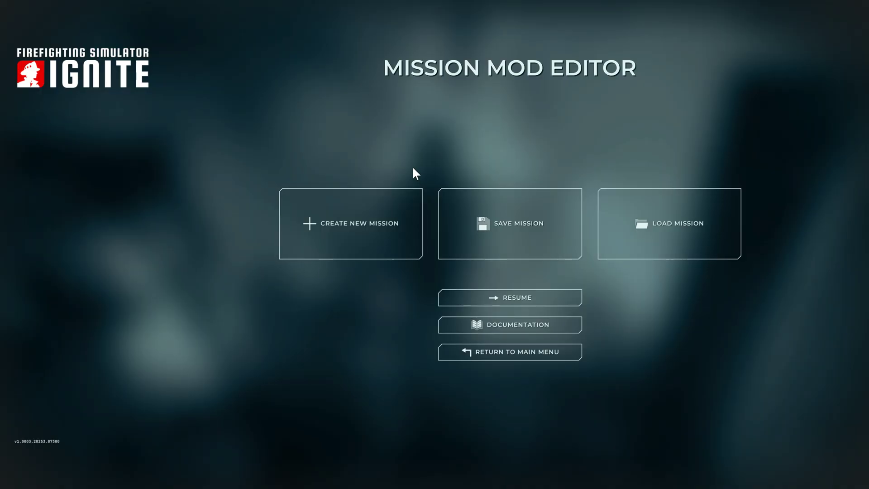
left_click(362, 228)
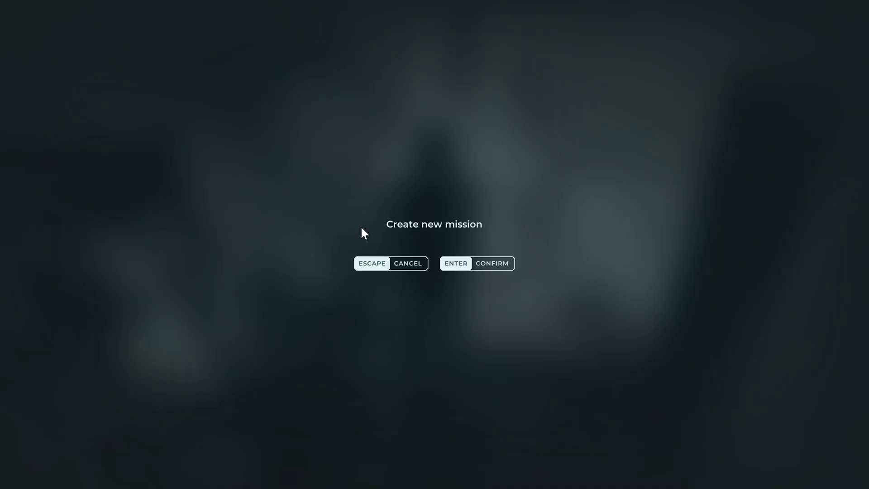
left_click(455, 263)
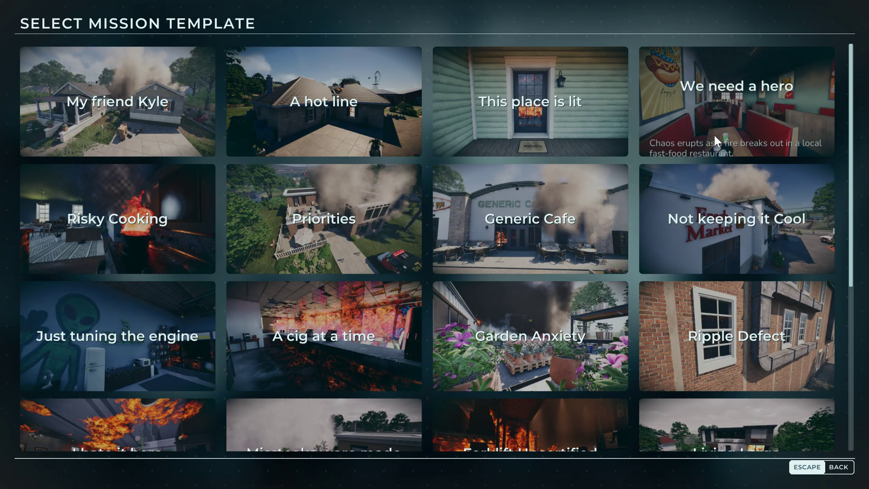
scroll(426, 178, "down", 3)
scroll(426, 177, "down", 3)
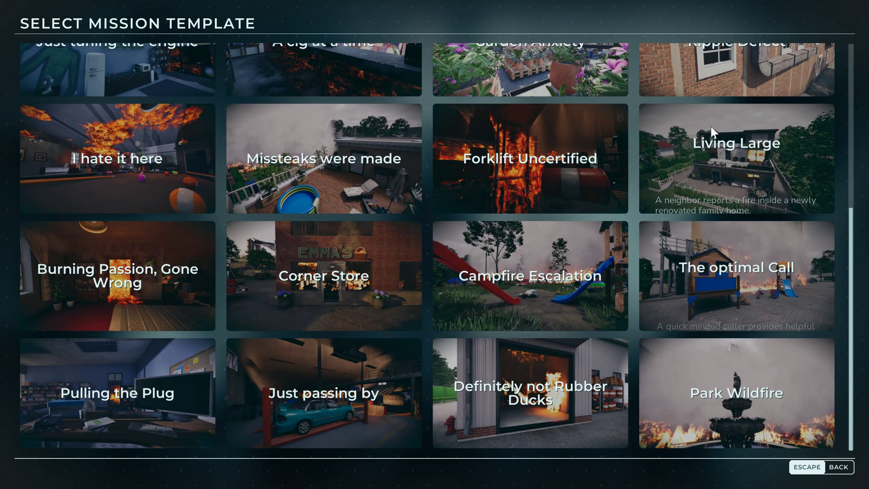
left_click(710, 380)
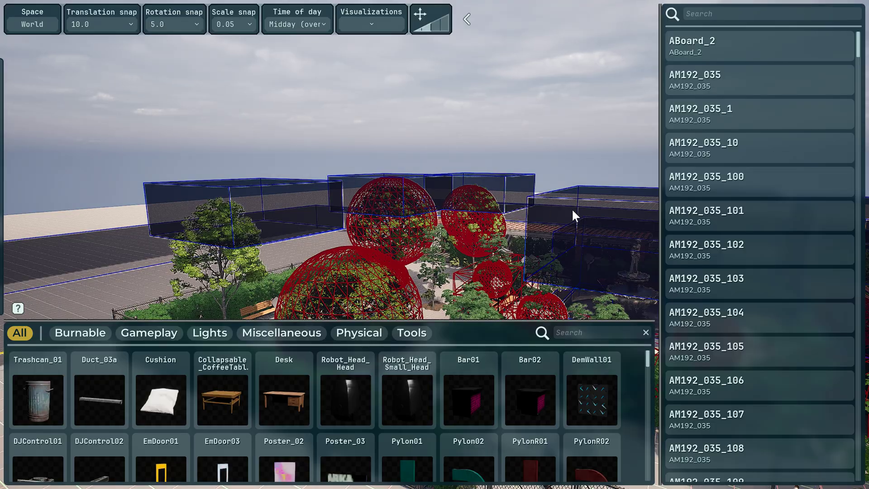
Step: Examine the park scene's fire ignition zones, the list of placed objects and the available assets
right_click_drag(571, 208, 520, 236)
key("w")
key("w")
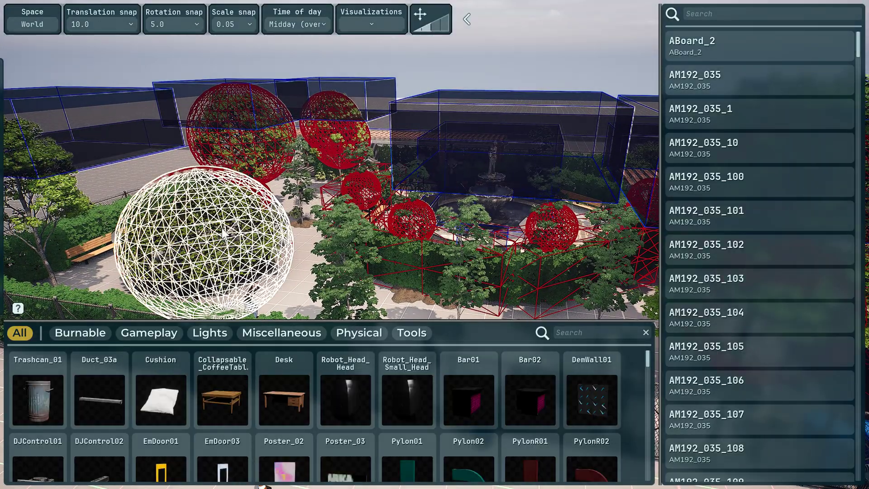
left_click(223, 232)
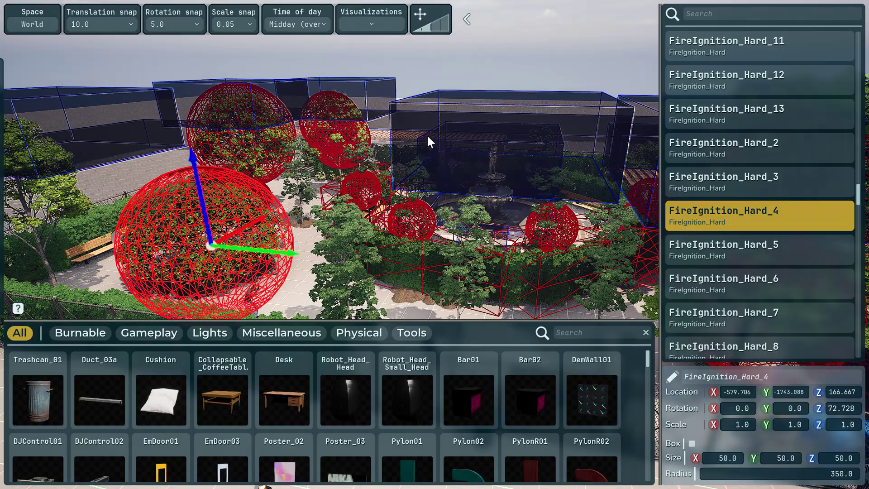
right_click_drag(396, 223, 797, 242)
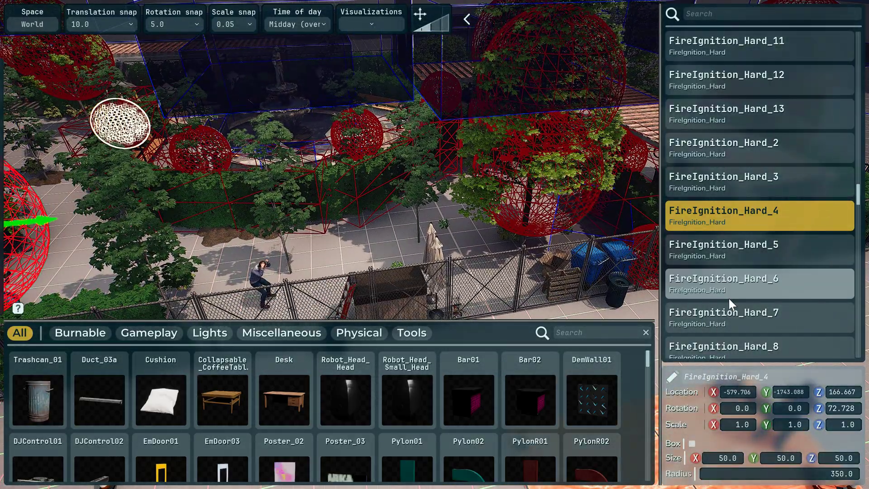
scroll(750, 233, "up", 1)
scroll(750, 232, "up", 12)
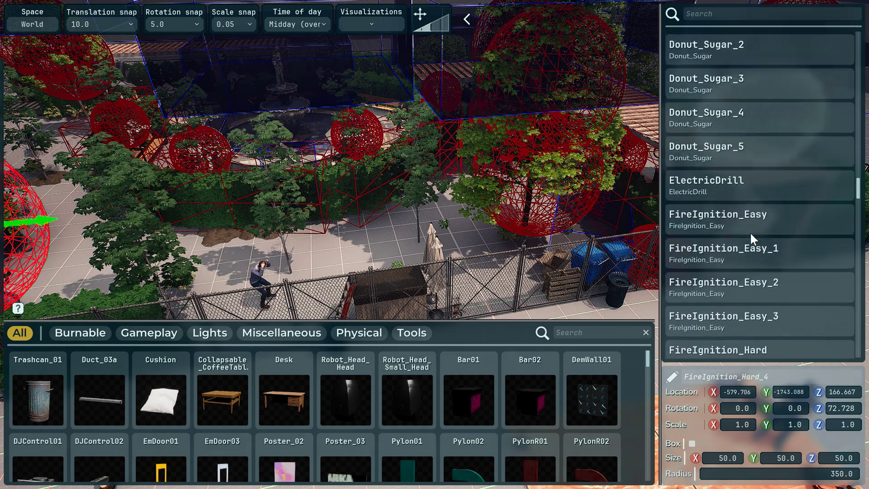
scroll(750, 233, "up", 15)
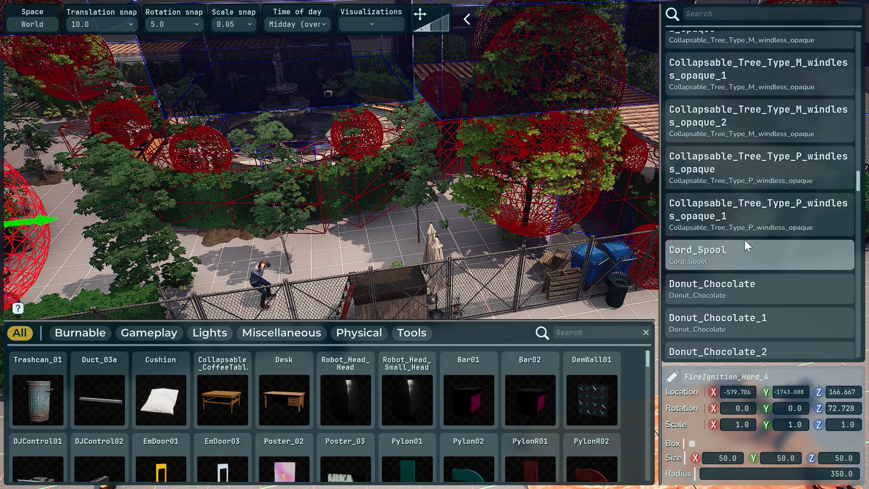
scroll(737, 247, "up", 4)
scroll(737, 248, "down", 5)
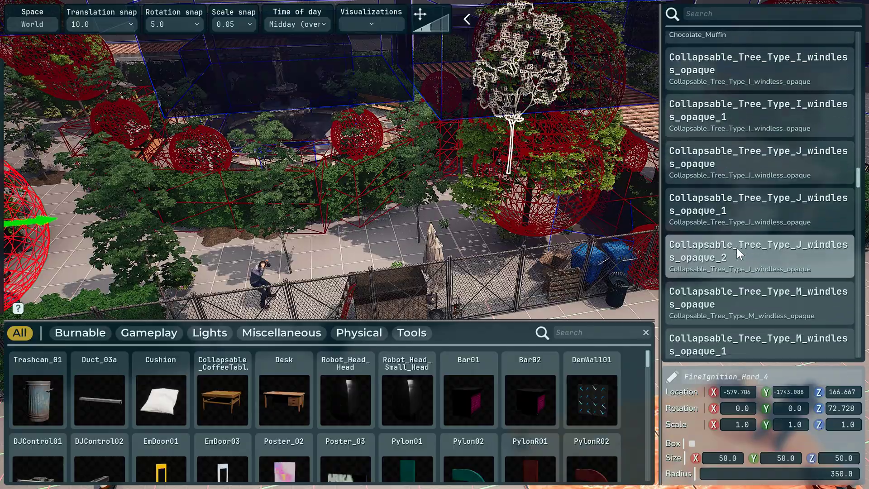
right_click_drag(485, 196, 476, 244)
mouse_move(521, 214)
right_mouse_down()
mouse_move(507, 113)
mouse_move(521, 214)
right_mouse_up()
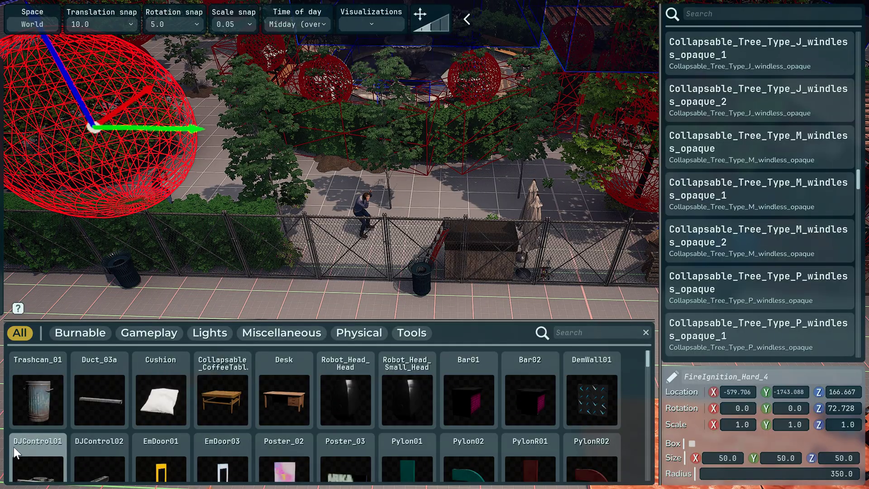
left_click_drag(645, 357, 623, 326)
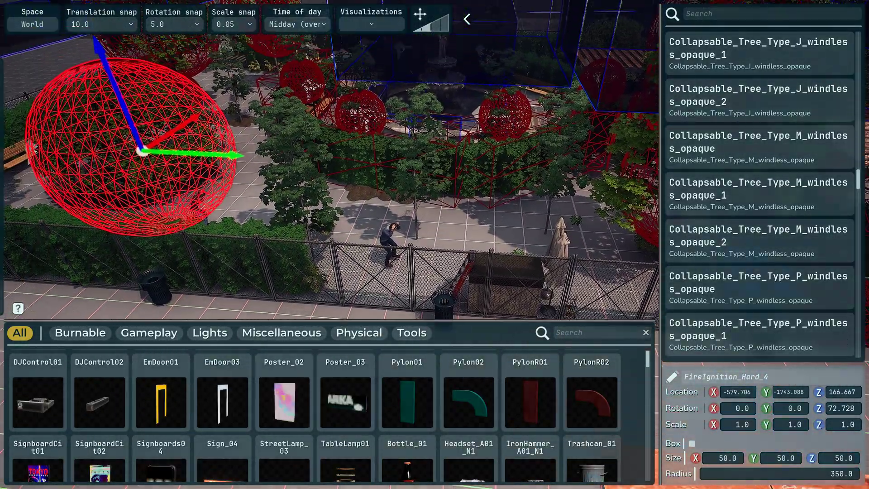
scroll(676, 217, "down", 4)
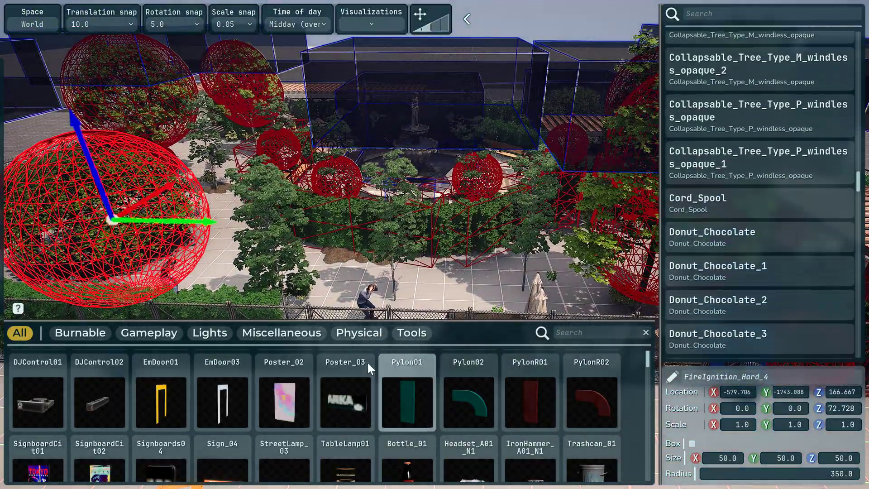
Step: Delete all WbVictimCharacter objects from the mission, from WbVictimCharacter through WbVictimCharacter_5
left_click(367, 294)
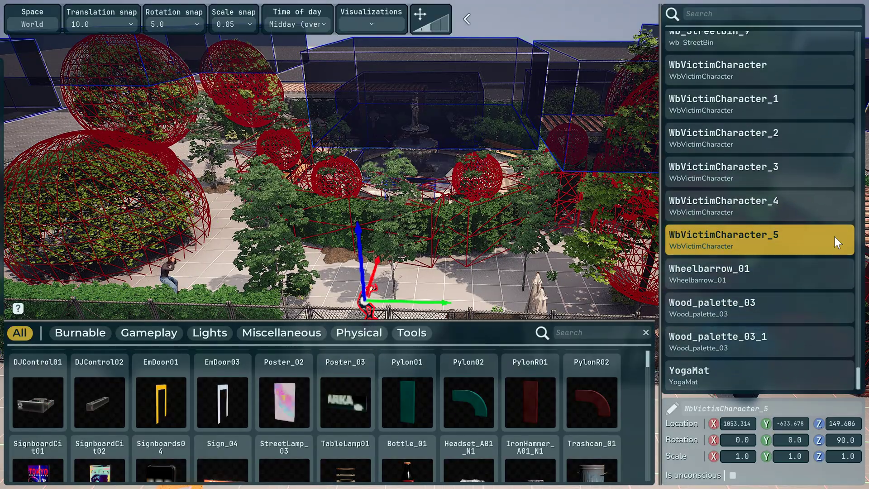
key("Delete")
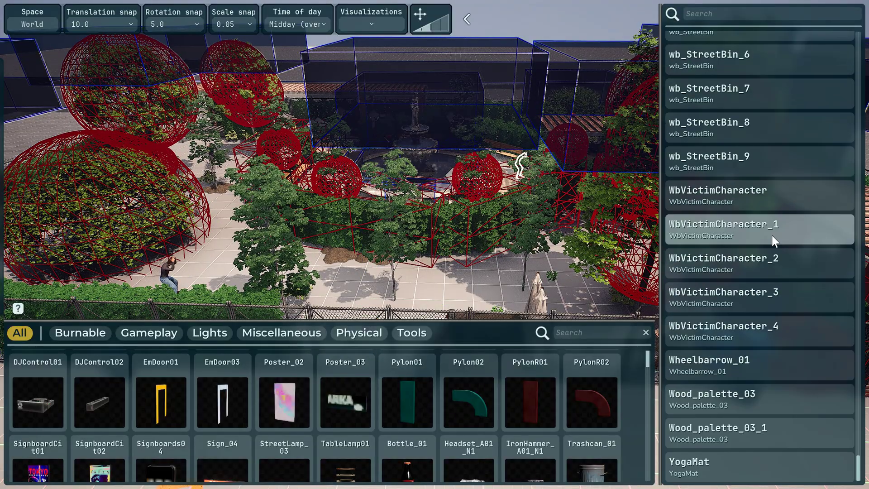
left_click(737, 200)
key("Delete")
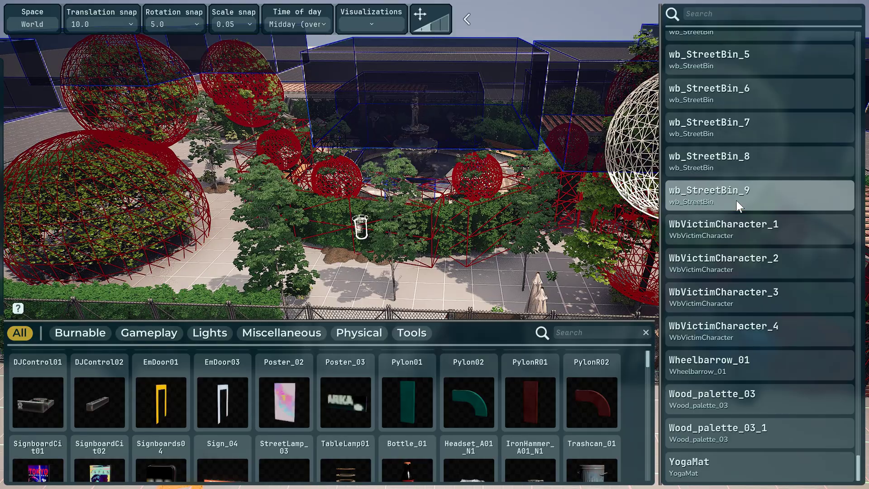
left_click(732, 223)
key("Delete")
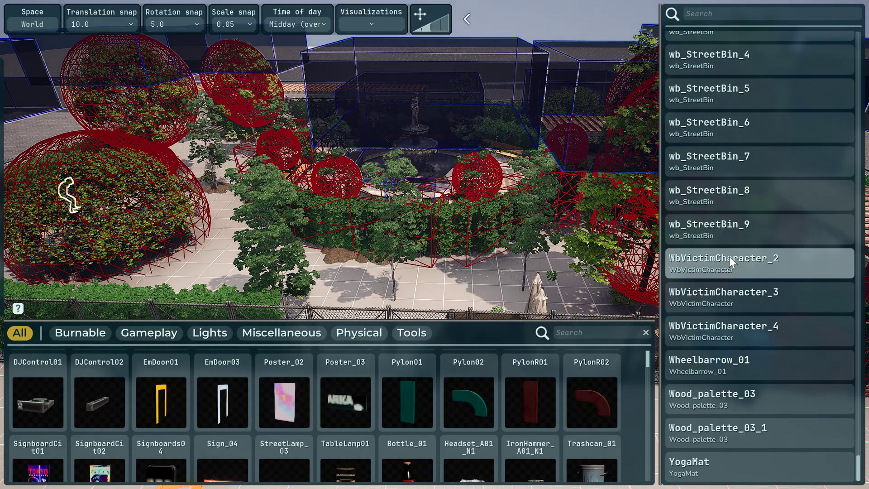
left_click(729, 258)
key("Delete")
left_click(724, 298)
key("Delete")
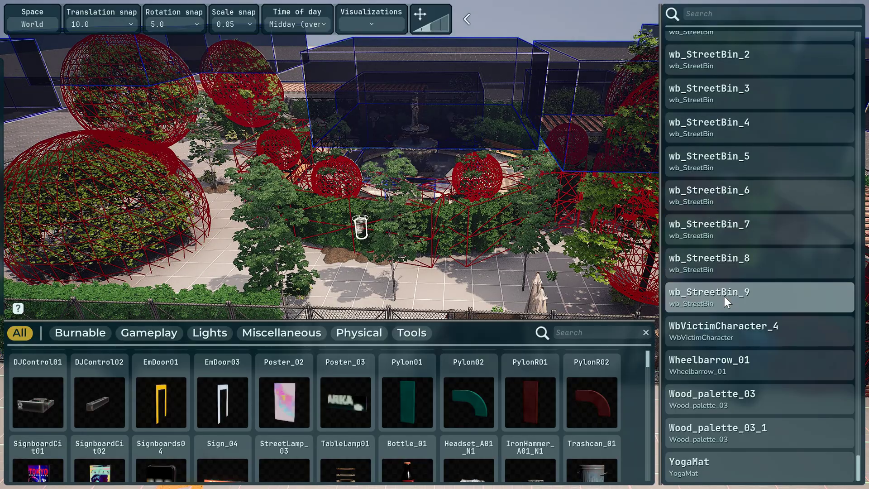
left_click(729, 330)
key("Delete")
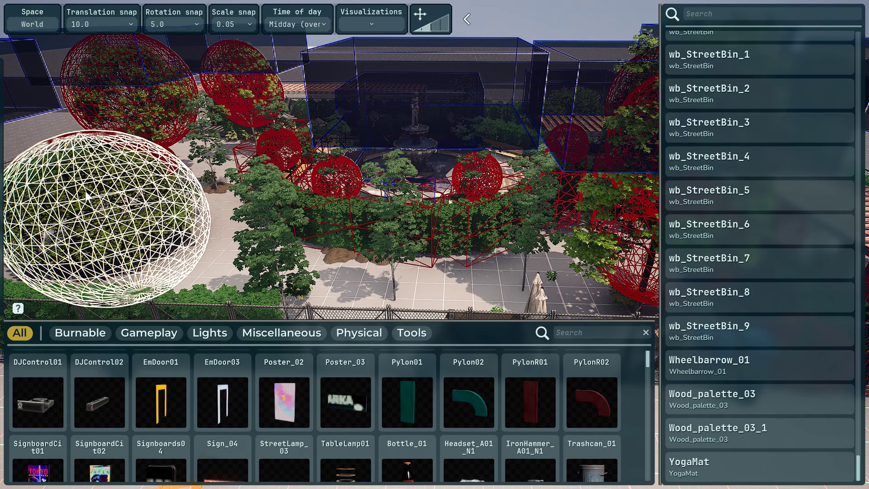
Step: Delete the FireIgnition_Easy, FireIgnition_Easy_1, FireIgnition_Easy_2 and FireIgnition_Easy_3 objects from the mission
left_click(89, 196)
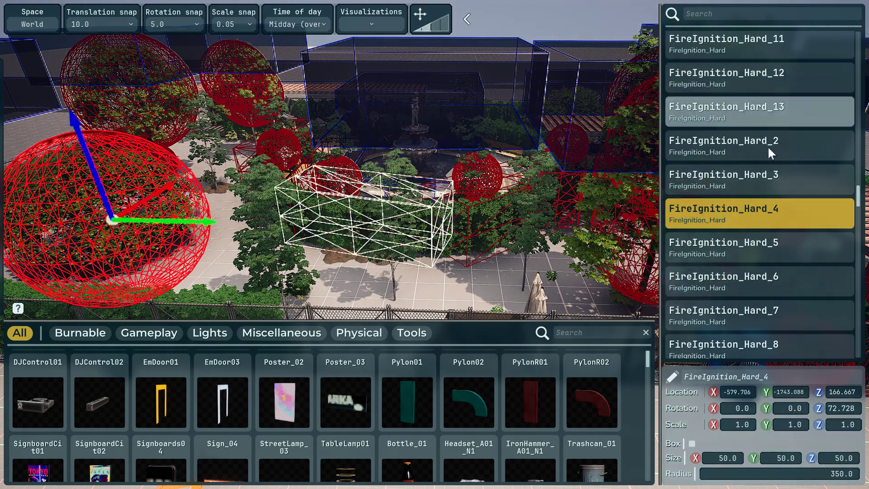
scroll(759, 168, "up", 5)
scroll(759, 170, "up", 4)
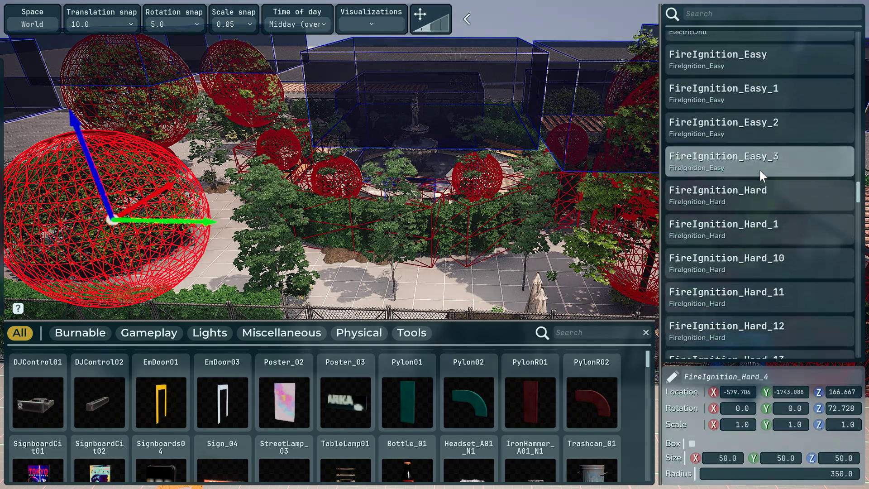
left_click(754, 98)
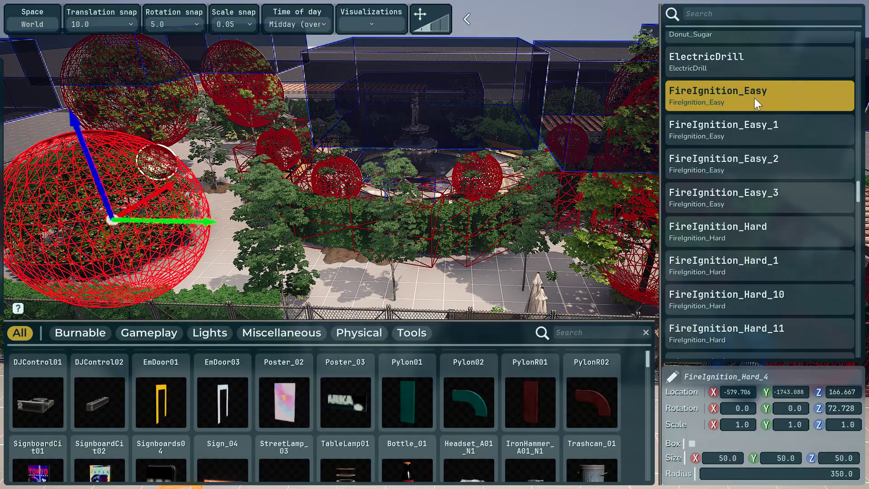
key("Delete")
left_click(754, 98)
key("Delete")
left_click(754, 97)
key("Delete")
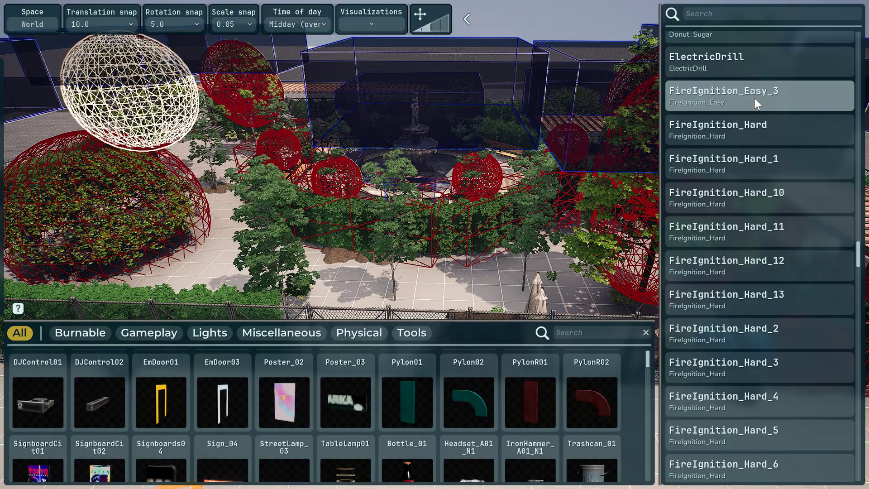
left_click(754, 98)
key("Delete")
Step: Delete the FireIgnition_Hard and NavigationBlocker_10 objects from the mission
left_click(754, 98)
key("Delete")
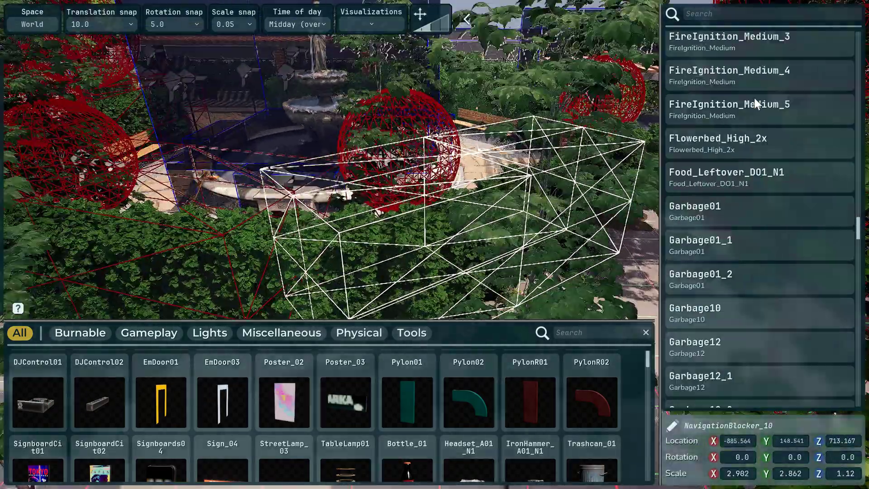
key("Delete")
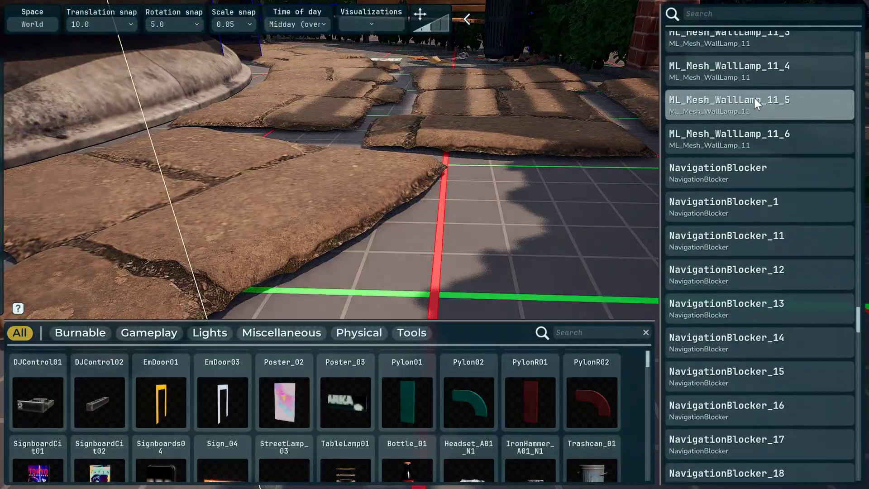
Step: Select a remaining fire ignition sphere beside the fountain and locate the FireIgnition_Hard entries among the mission's objects
scroll(711, 316, "down", 3)
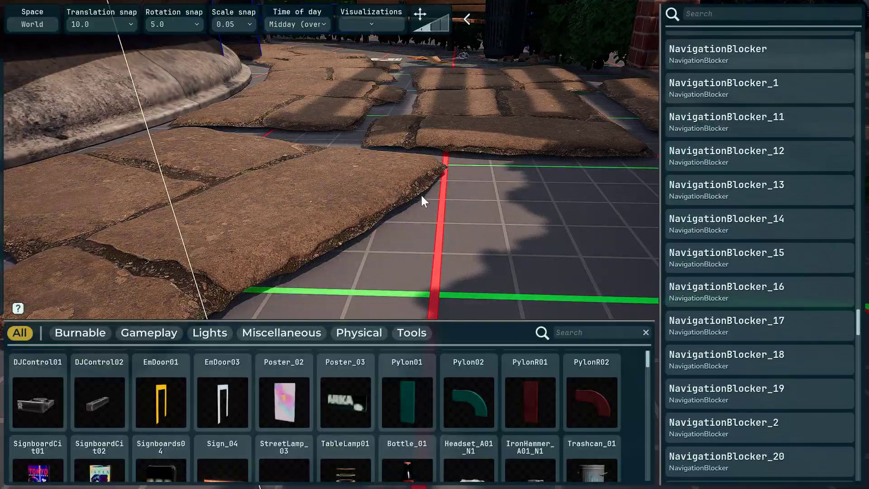
right_click_drag(420, 194, 420, 199)
key("s")
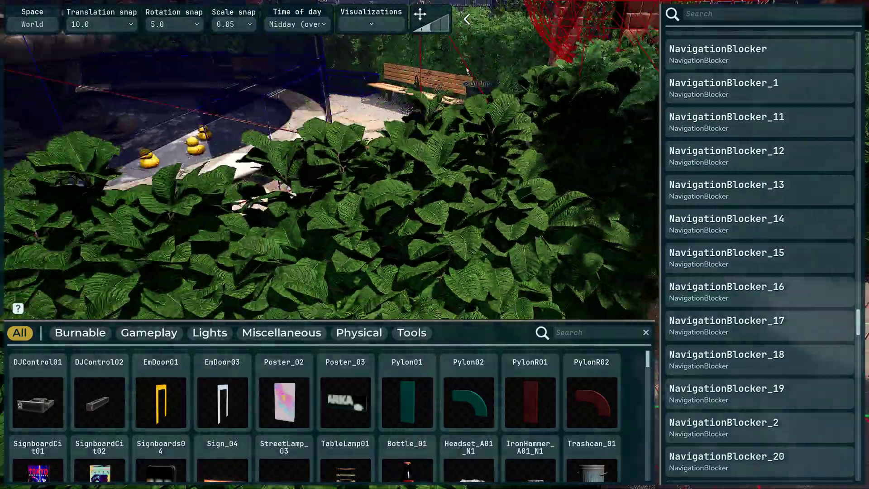
key("s")
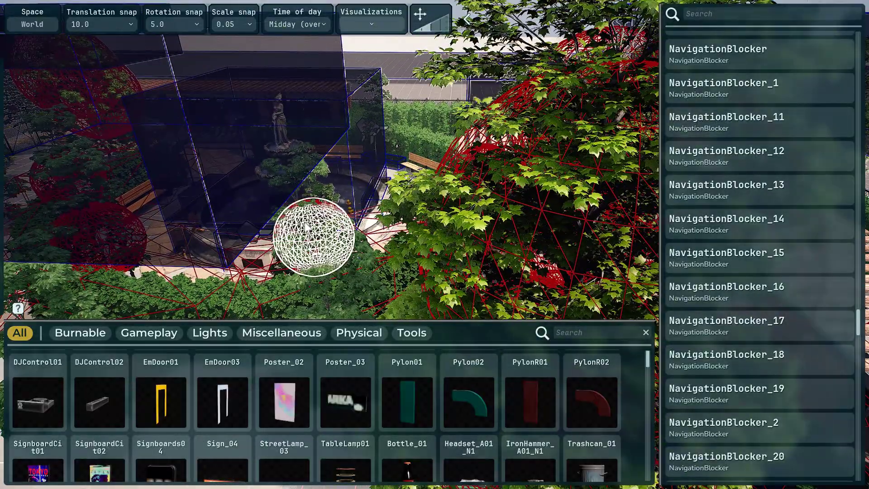
left_click(307, 229)
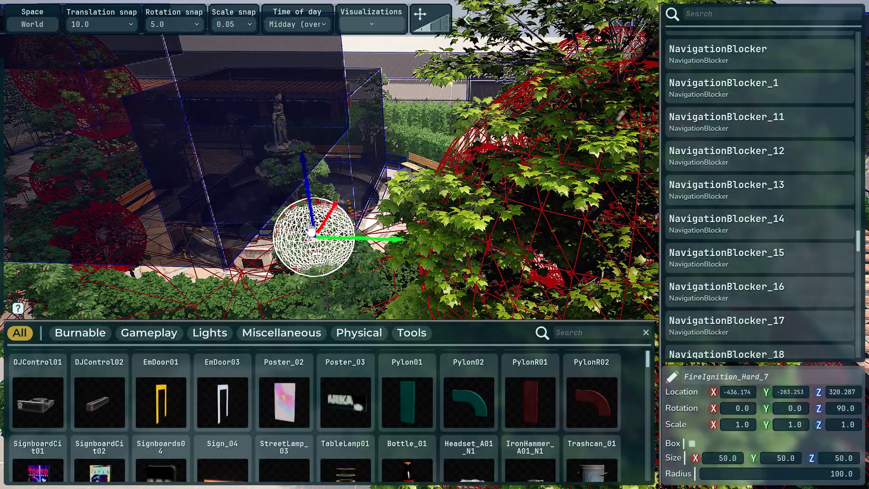
right_click_drag(448, 183, 333, 225)
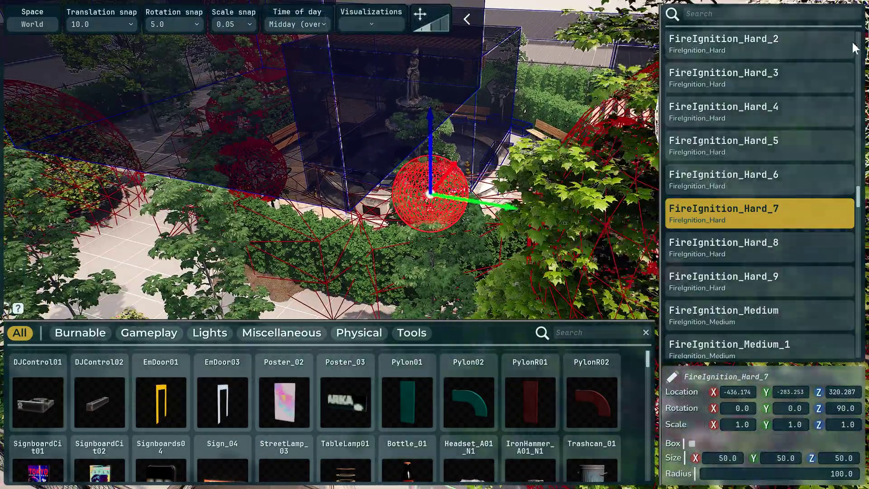
scroll(823, 122, "up", 1)
scroll(823, 122, "up", 8)
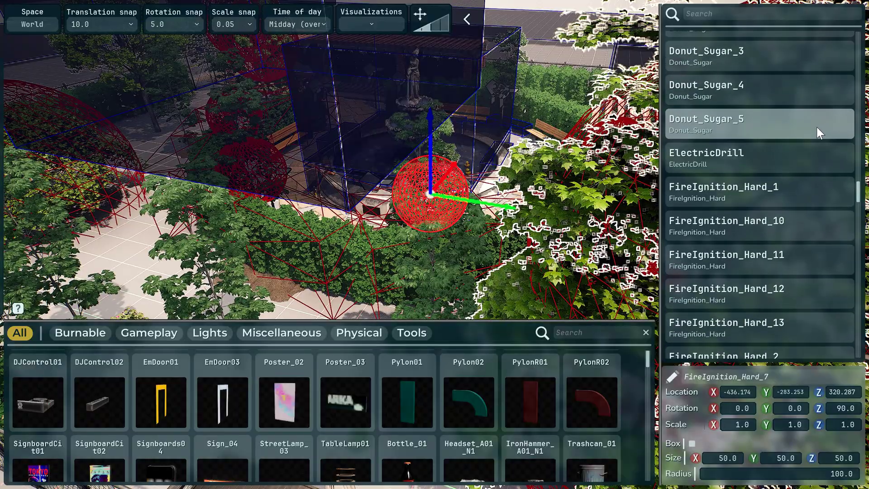
Step: Delete FireIgnition_Hard_1, FireIgnition_Hard_10 through FireIgnition_Hard_13, FireIgnition_Hard_2 and FireIgnition_Hard_3 from the mission
left_click(764, 202)
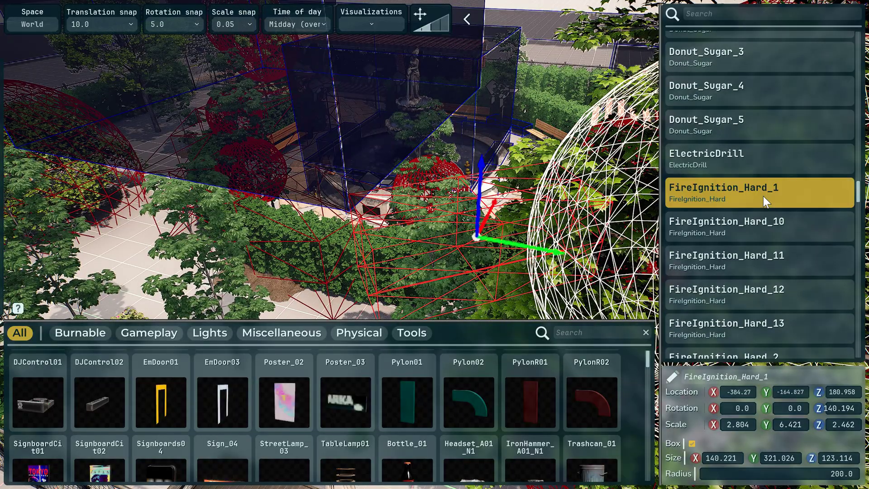
key("Delete")
left_click(763, 197)
key("Delete")
left_click(763, 196)
key("Delete")
left_click(764, 197)
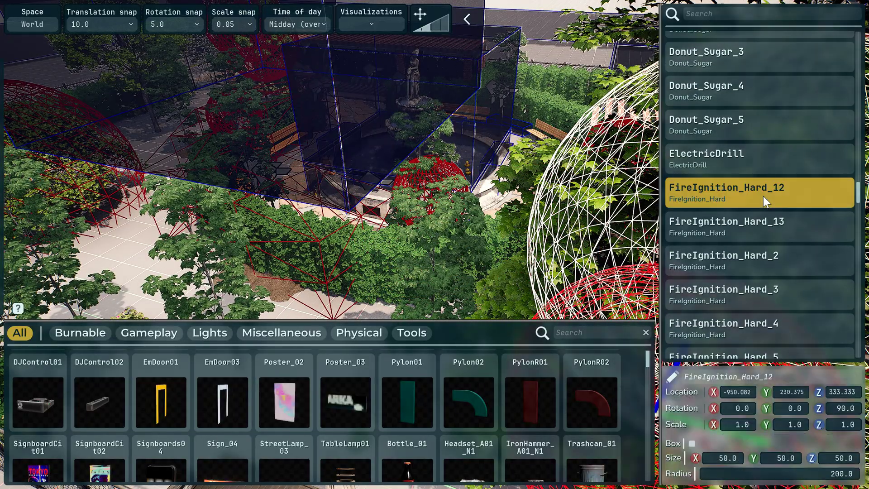
key("Delete")
left_click(763, 196)
key("Delete")
left_click(764, 197)
key("Delete")
left_click(763, 196)
key("Delete")
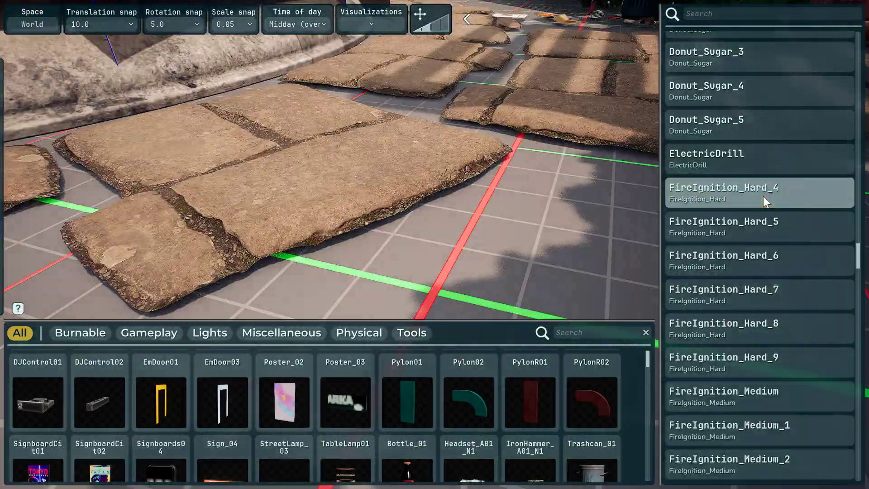
Step: Delete FireIgnition_Hard_4 through FireIgnition_Hard_9 from the mission
left_click(763, 196)
key("Delete")
left_click(763, 197)
key("Delete")
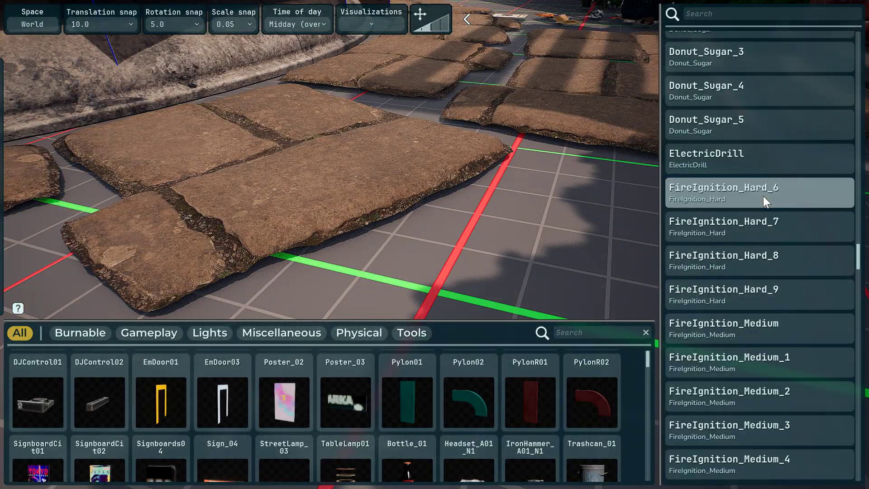
left_click(763, 197)
key("Delete")
left_click(763, 196)
key("Delete")
left_click(763, 196)
key("Delete")
left_click(763, 196)
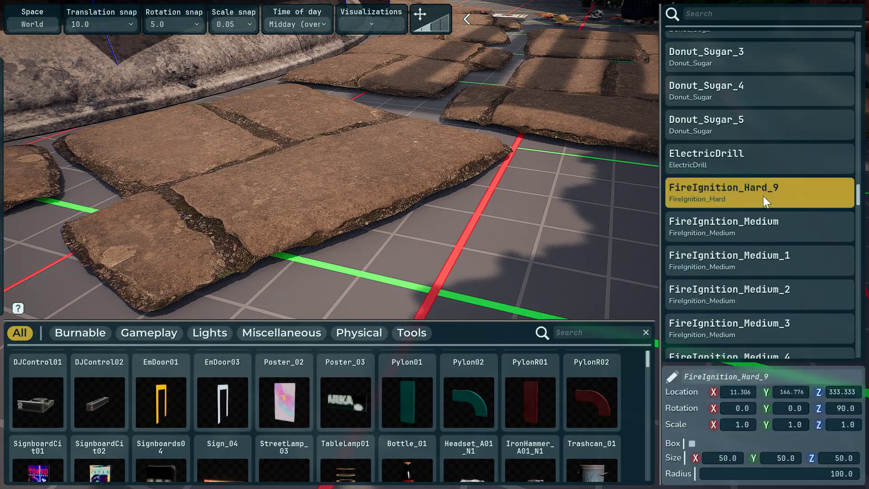
key("Delete")
Step: Delete all FireIgnition_Medium objects from the mission
left_click(763, 196)
key("Delete")
left_click(763, 197)
key("Delete")
left_click(763, 196)
key("Delete")
left_click(763, 196)
key("Delete")
left_click(763, 197)
key("Delete")
left_click(763, 197)
key("Delete")
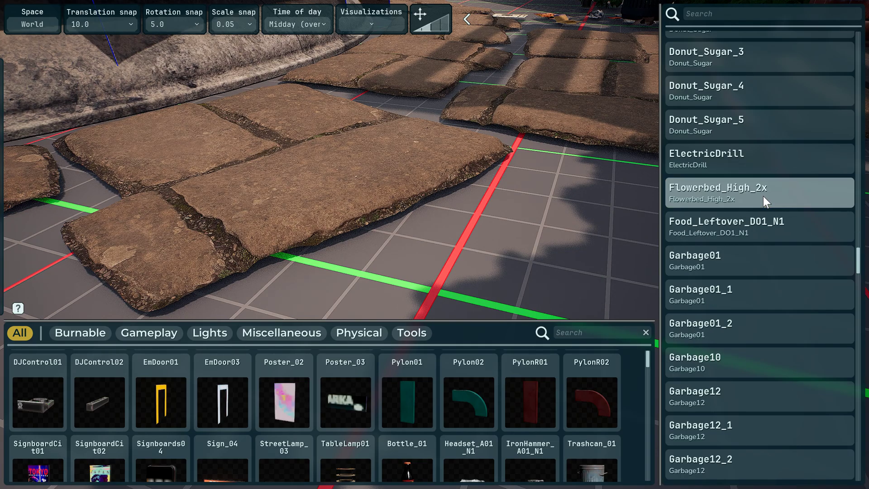
Step: Examine the cleared park and browse the Gameplay and Miscellaneous assets as far as the vehicles
key("s")
right_click_drag(545, 229, 554, 213)
right_click_drag(285, 297, 284, 297)
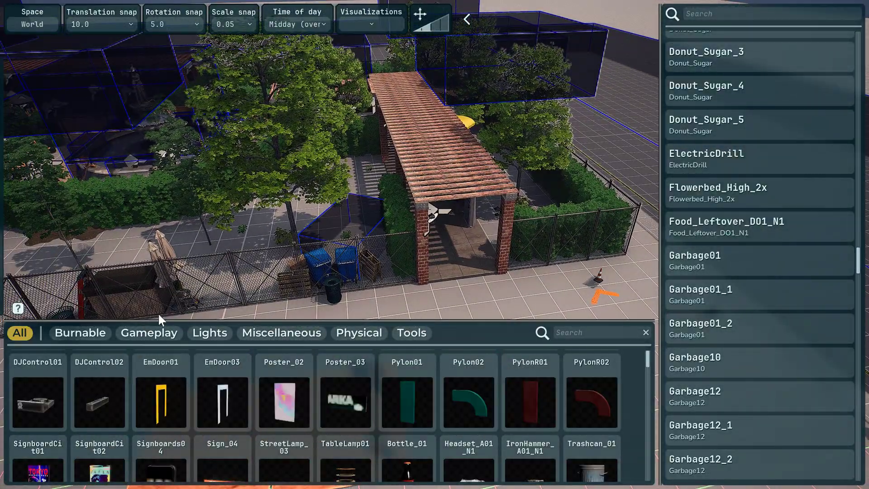
left_click(155, 336)
scroll(525, 393, "down", 3)
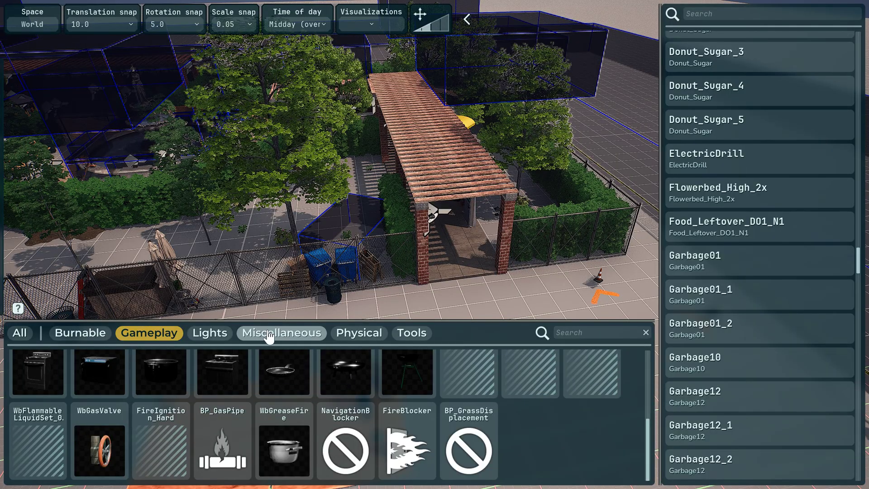
left_click(268, 333)
scroll(448, 378, "down", 6)
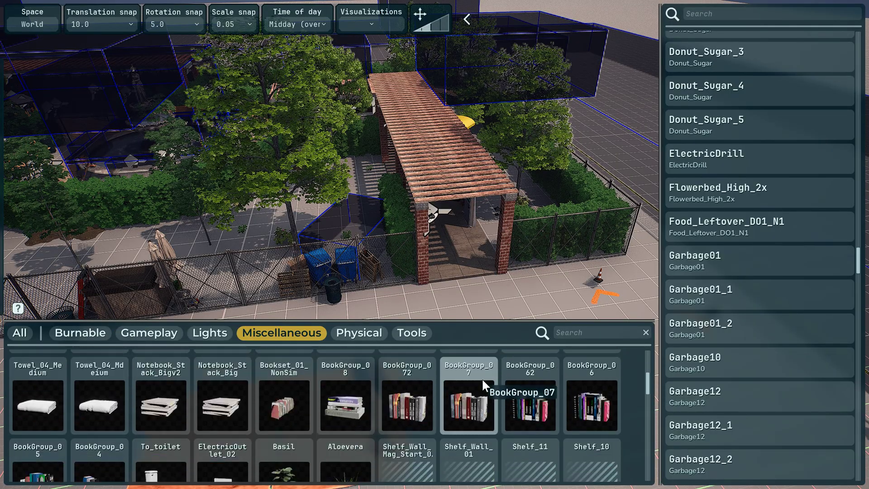
scroll(483, 378, "down", 10)
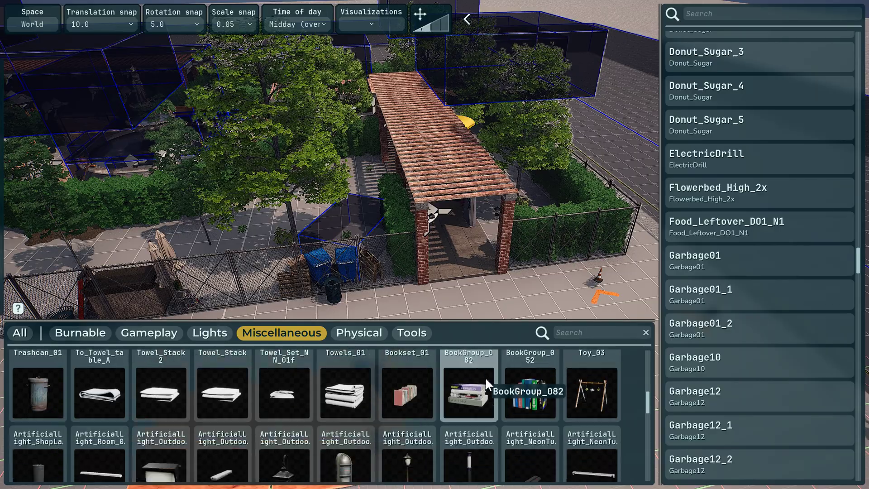
scroll(485, 378, "down", 10)
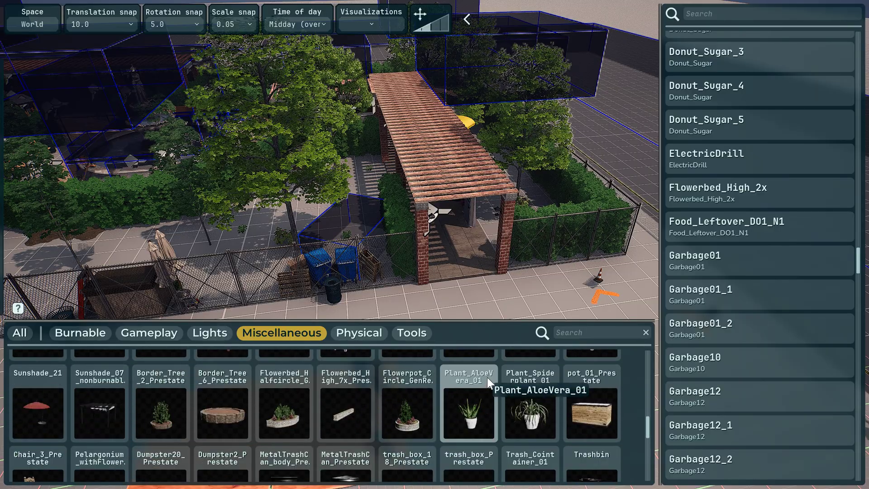
scroll(487, 376, "down", 10)
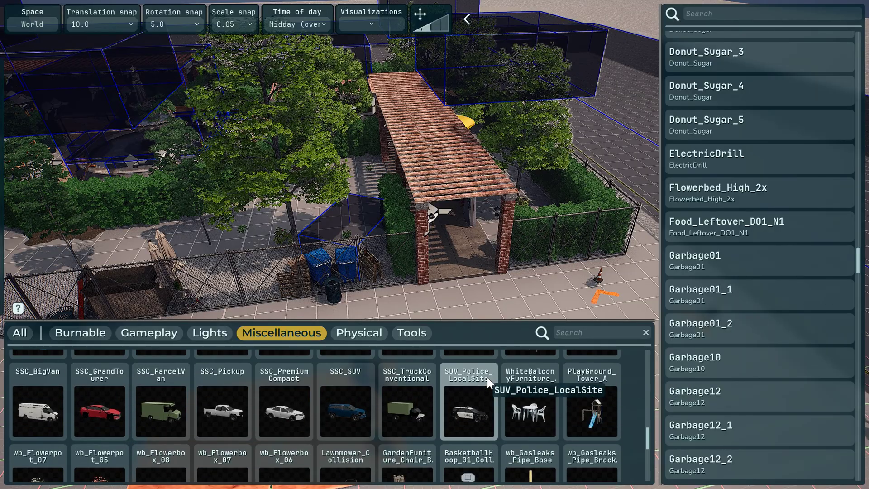
Step: Place an SSC_BigVan on the pavement outside the park fence, beside the pergola entrance
left_click(34, 411)
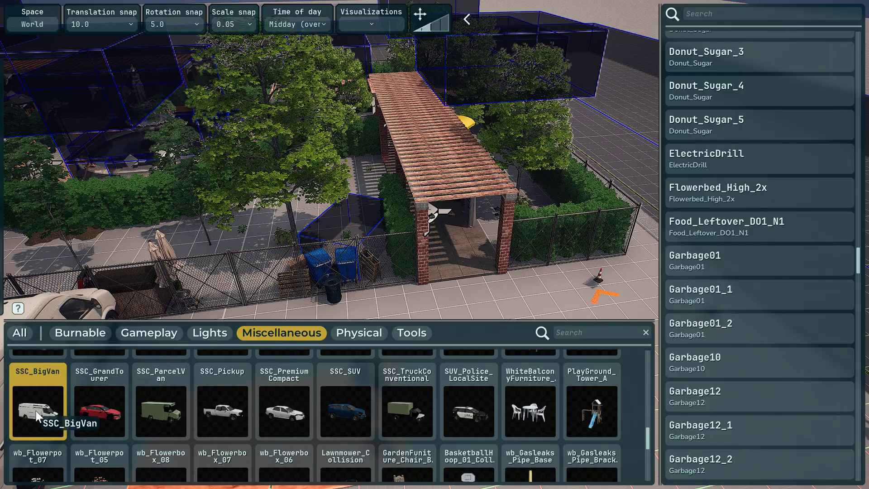
right_click_drag(601, 290, 642, 282)
right_click_drag(593, 254, 272, 226)
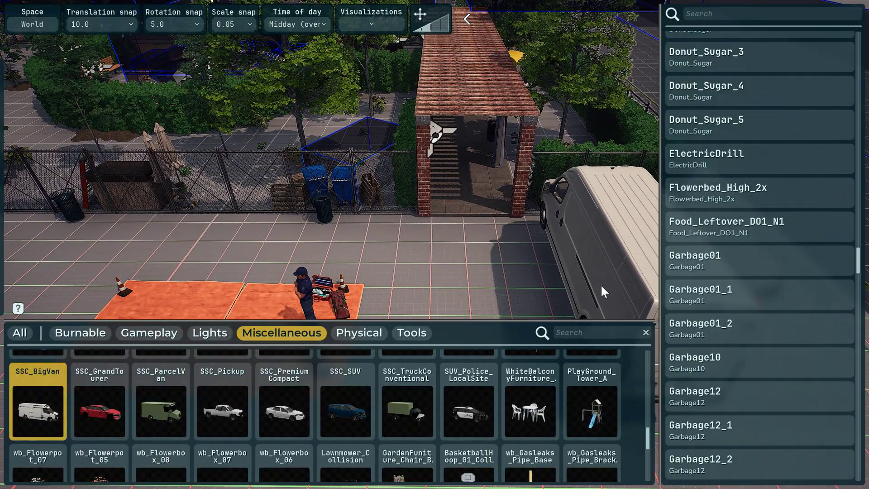
Step: Lower the SSC_BigVan to the ground at a Z location of 45.465
left_click(569, 277)
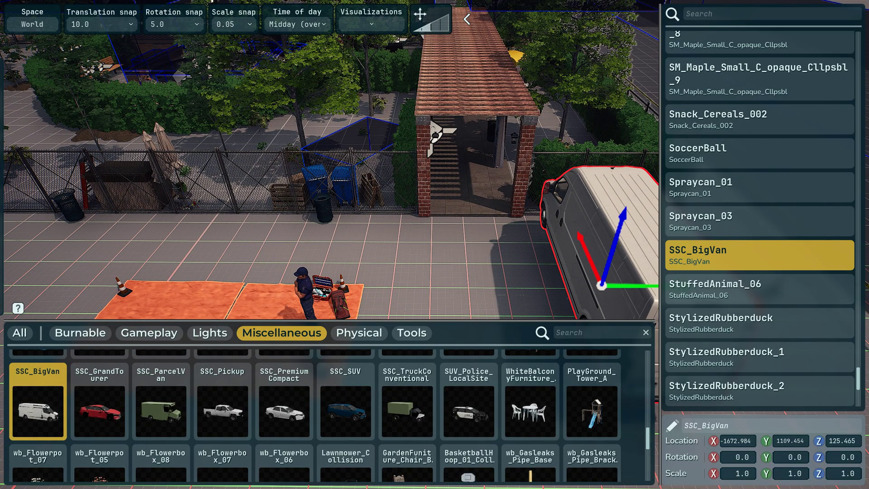
right_click_drag(569, 277, 679, 253)
key("w")
right_click_drag(433, 267, 433, 267)
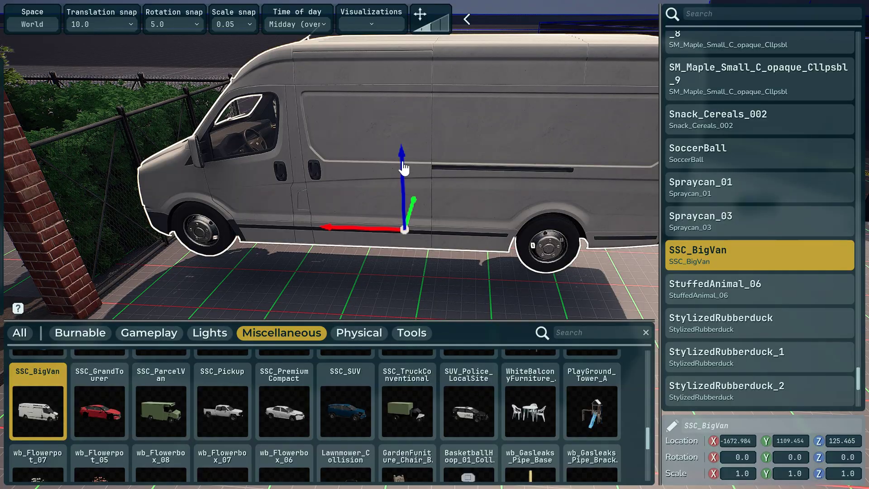
left_click_drag(402, 182, 405, 238)
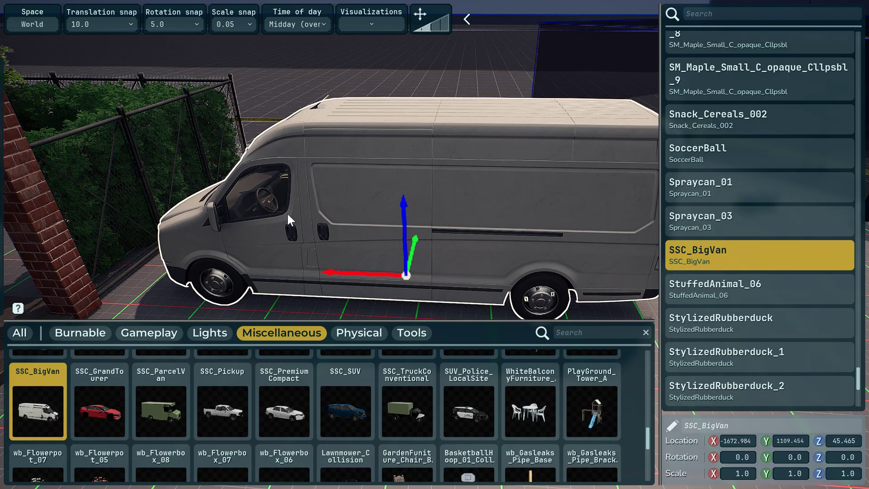
Step: Move the SSC_BigVan closer to the fence by the pergola, to an X location of -1532.984
right_click_drag(292, 296, 94, 296)
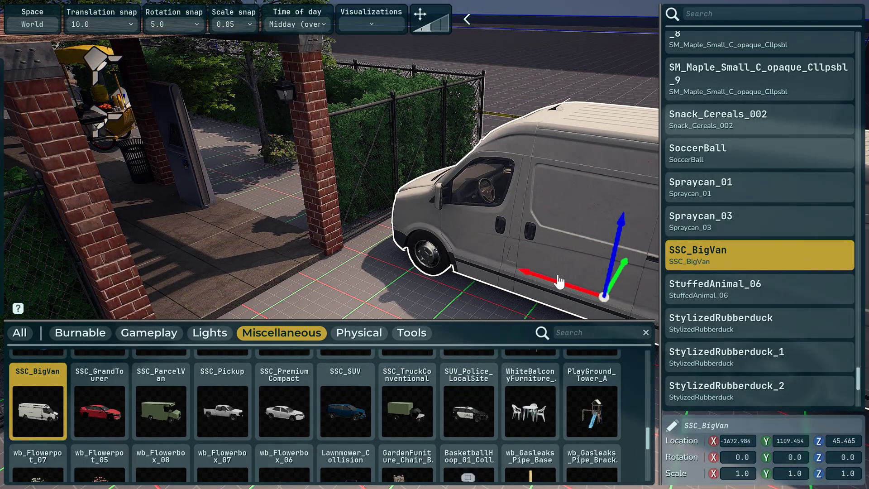
left_click_drag(565, 287, 500, 266)
right_click_drag(431, 256, 507, 256)
right_click_drag(455, 218, 416, 220)
left_click_drag(462, 221, 438, 216)
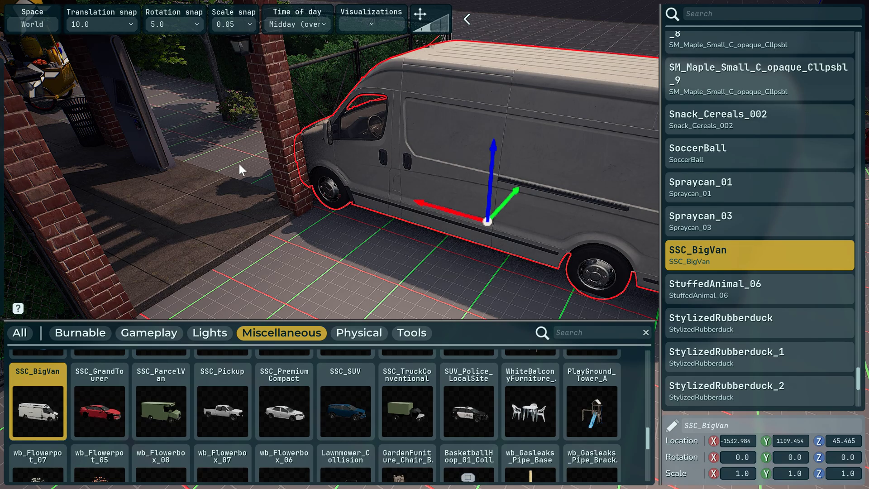
Step: Search all asset categories for "tank"
key("s")
right_click_drag(290, 189, 319, 205)
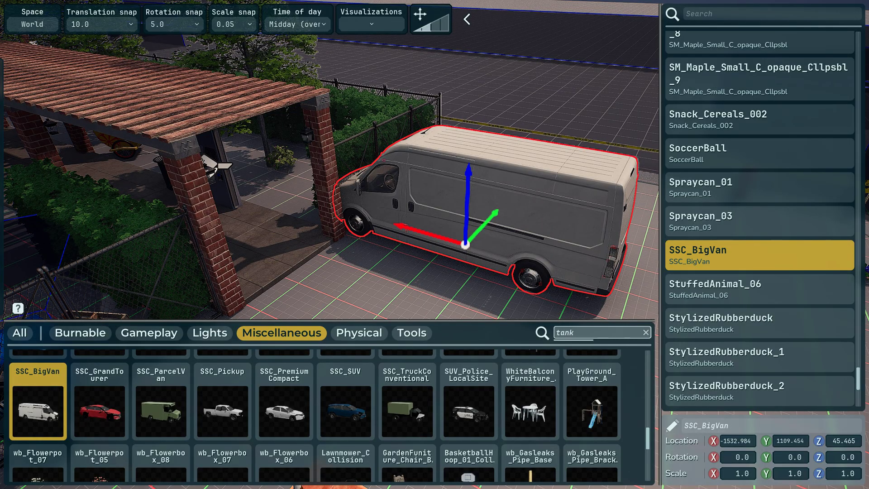
key("Return")
left_click(22, 337)
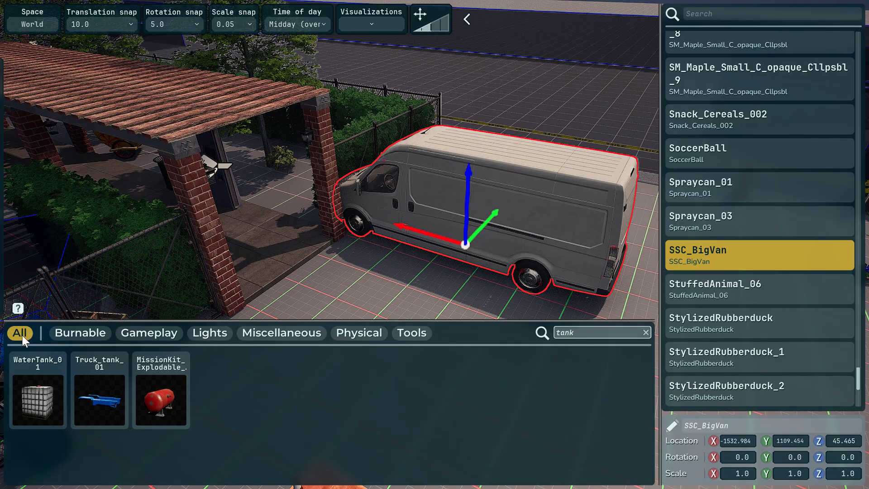
Step: Place a MissionKit_Explodable_Tank inside the fenced hedge area beside the pergola, in front of the van
left_click(164, 413)
left_click_drag(164, 412, 493, 93)
right_click_drag(493, 93, 448, 90)
left_click(491, 89)
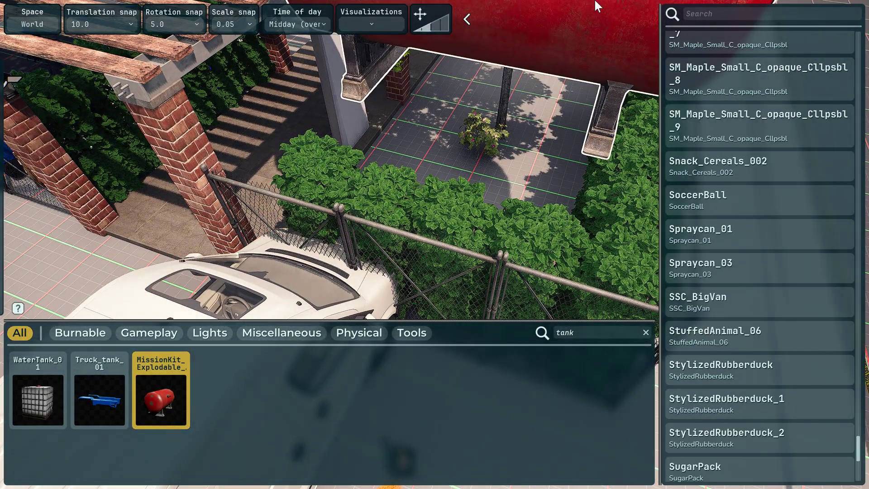
Step: Lower the MissionKit_Explodable_Tank into the hedges at a Z location of 94.229
right_click_drag(595, 1, 506, 205)
left_click(498, 191)
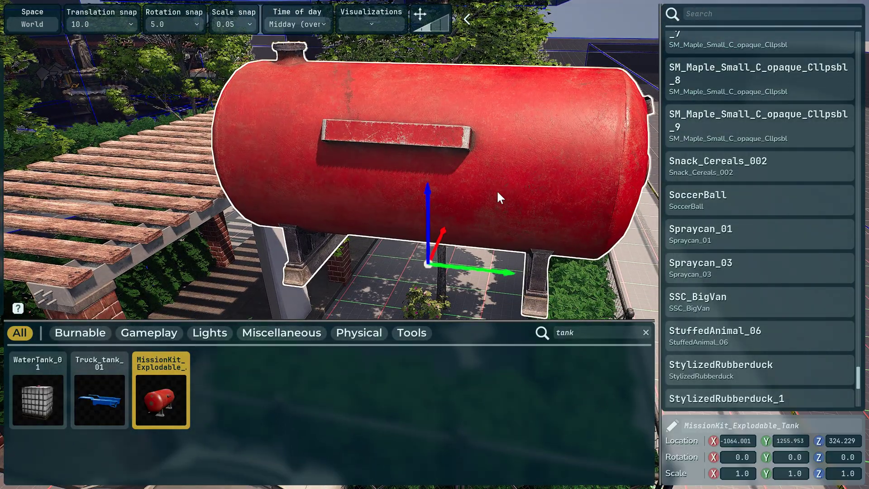
left_click_drag(428, 199, 420, 343)
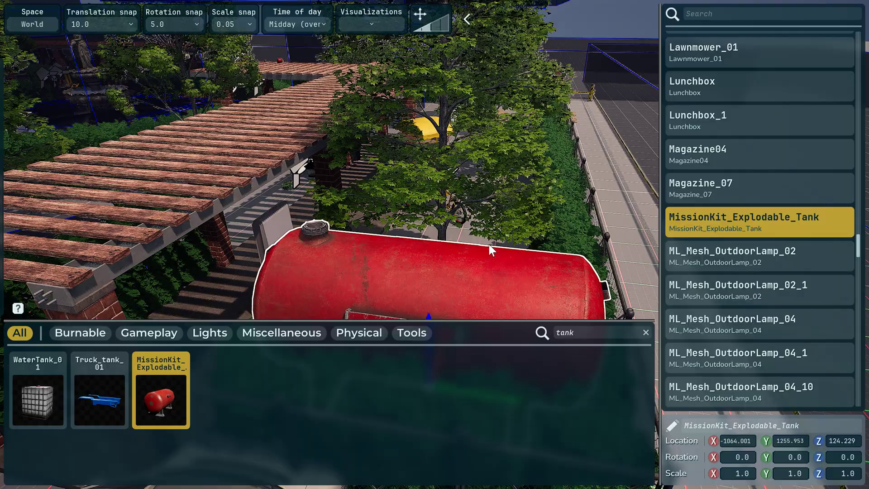
right_click_drag(490, 247, 508, 345)
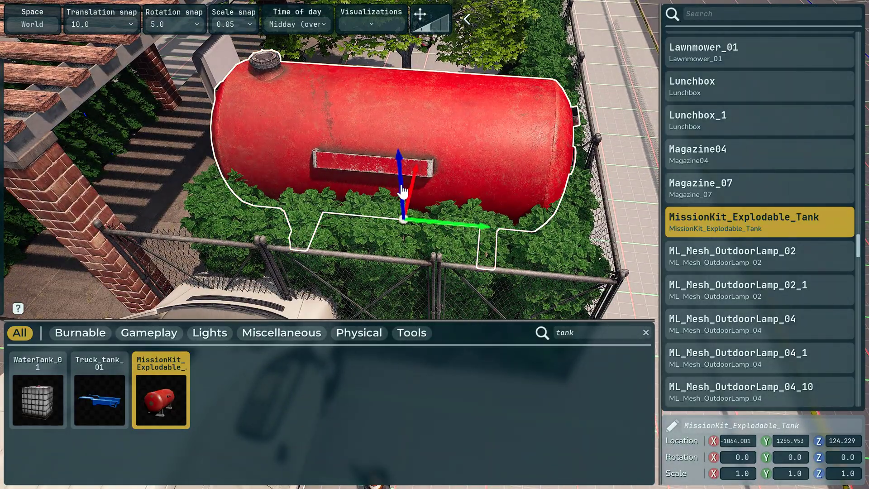
left_click_drag(403, 193, 404, 206)
right_click_drag(338, 200, 317, 138)
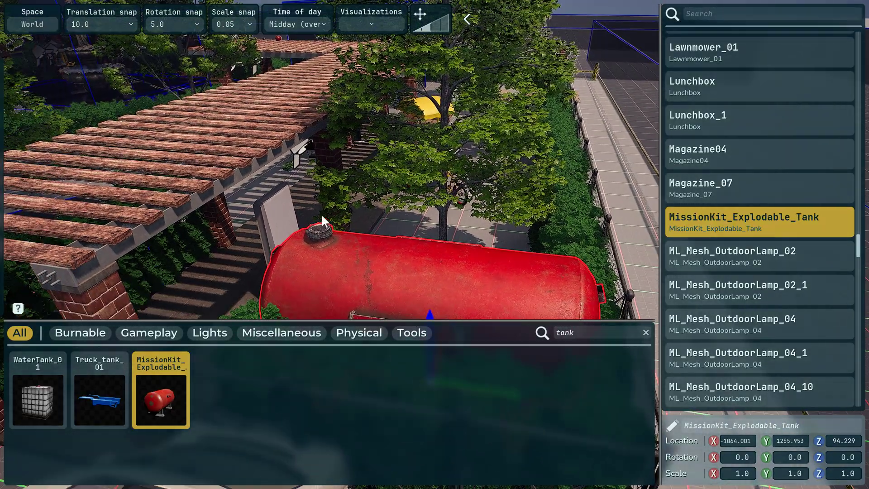
Step: Place a FireIgnition_Hard from the Gameplay assets over the front of the van, beside the fence
left_click(645, 334)
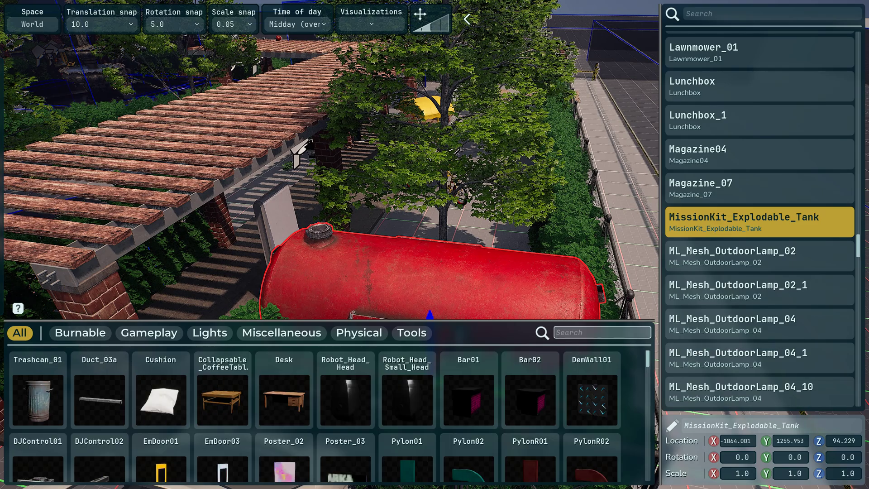
left_click(146, 333)
scroll(312, 373, "down", 3)
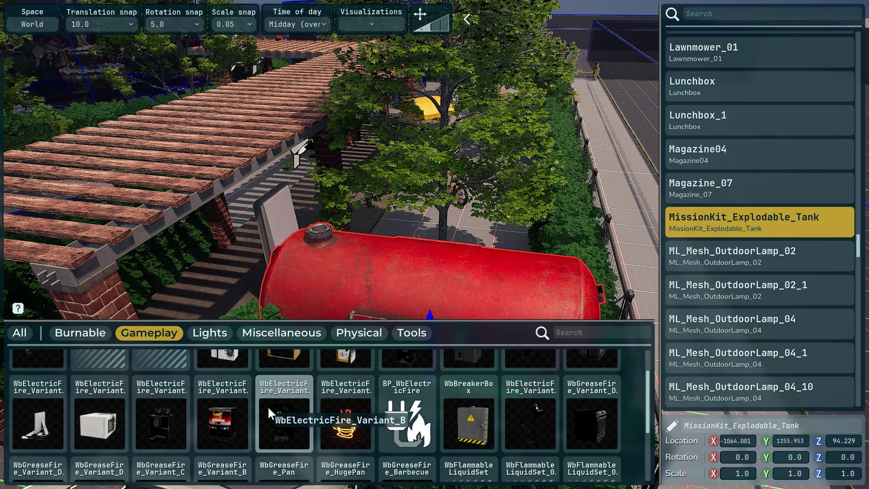
scroll(268, 406, "down", 3)
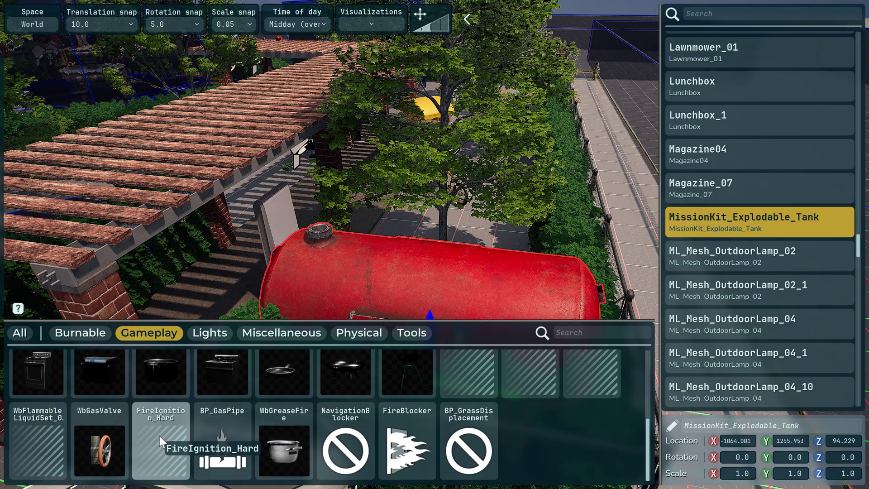
scroll(172, 426, "up", 1)
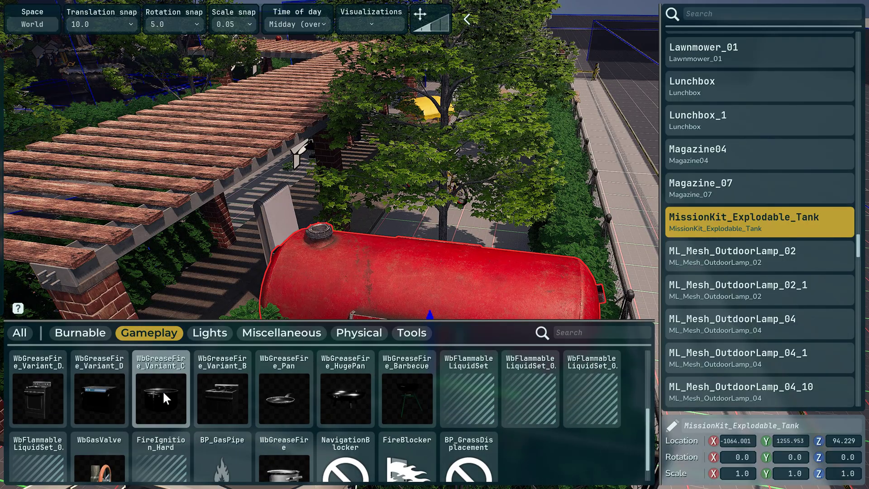
left_click(162, 458)
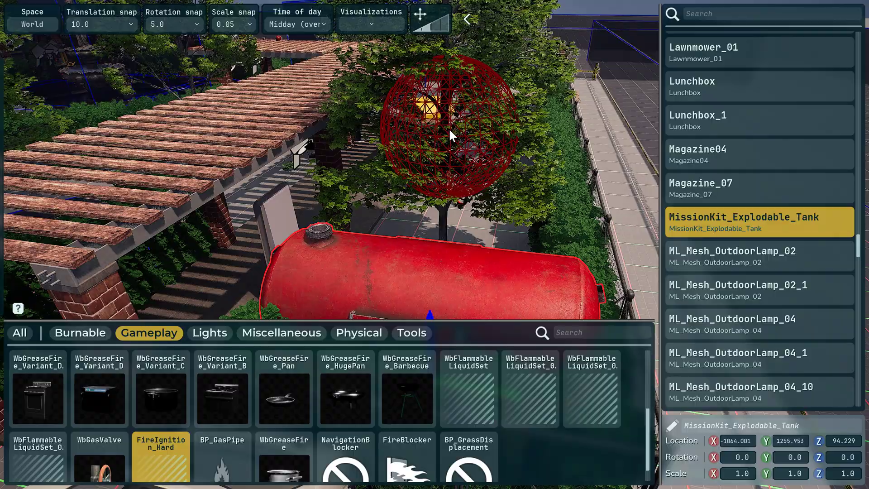
right_click_drag(415, 220, 385, 233)
right_click_drag(367, 176, 388, 217)
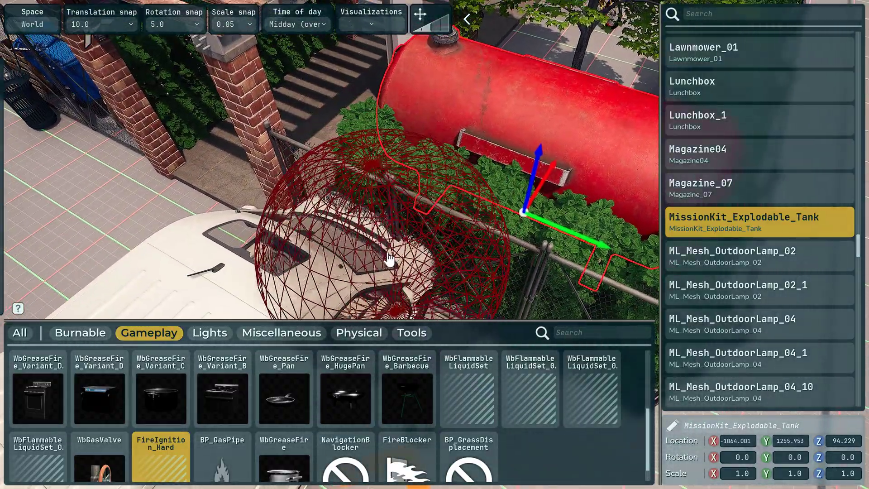
left_click(388, 216)
Step: Lower the FireIgnition_Hard around the van's cab to a Z location of 231.302
right_click_drag(455, 237, 638, 109)
right_click_drag(407, 181, 321, 213)
key("w")
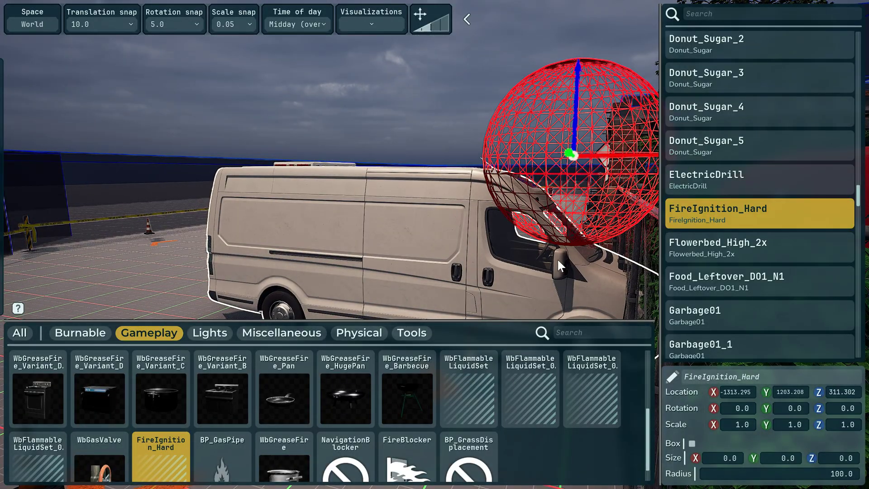
right_click_drag(498, 195, 588, 186)
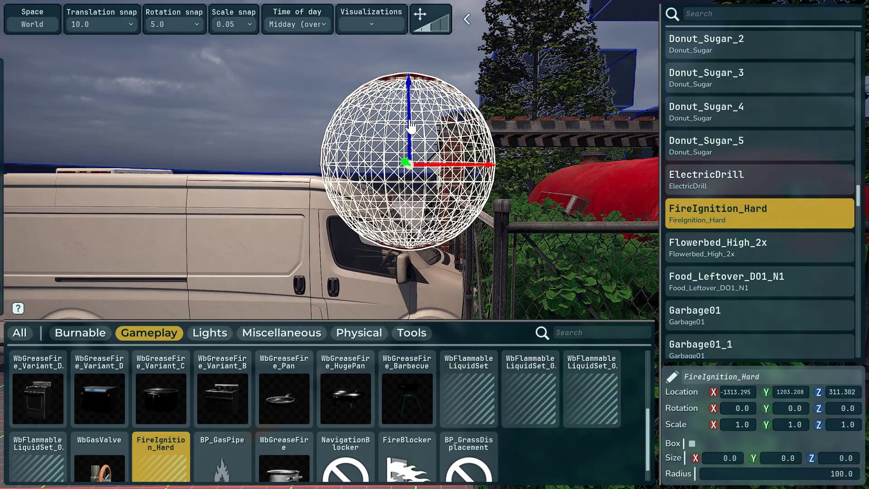
left_click_drag(410, 127, 410, 233)
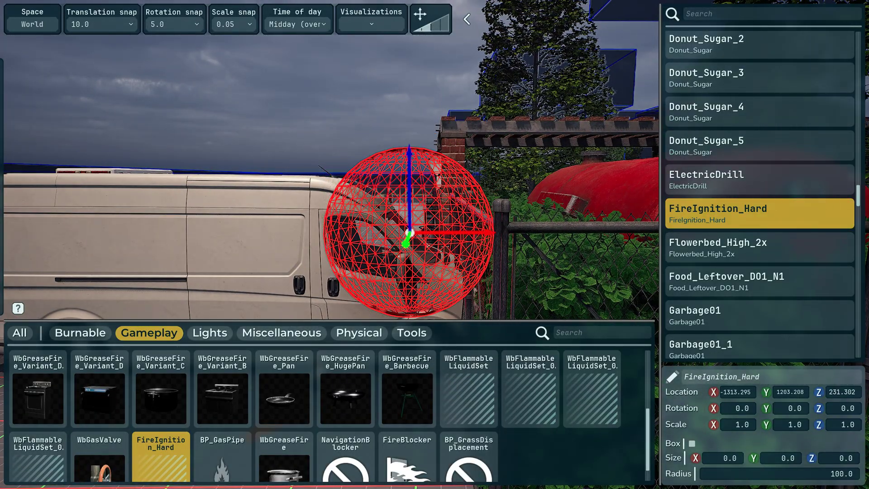
Step: Place a WbFlammableLiquidSet at the fenced hedge between the van and the red tank
right_click_drag(549, 196, 661, 193)
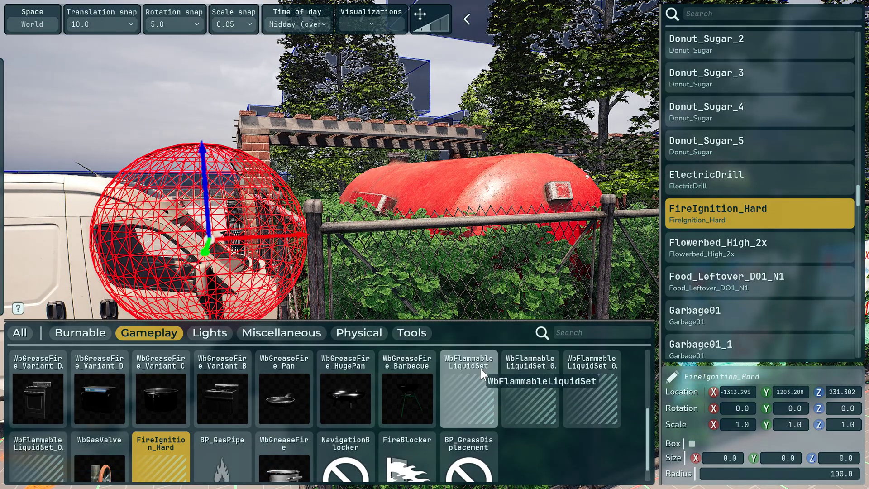
scroll(471, 376, "up", 1)
left_click(466, 428)
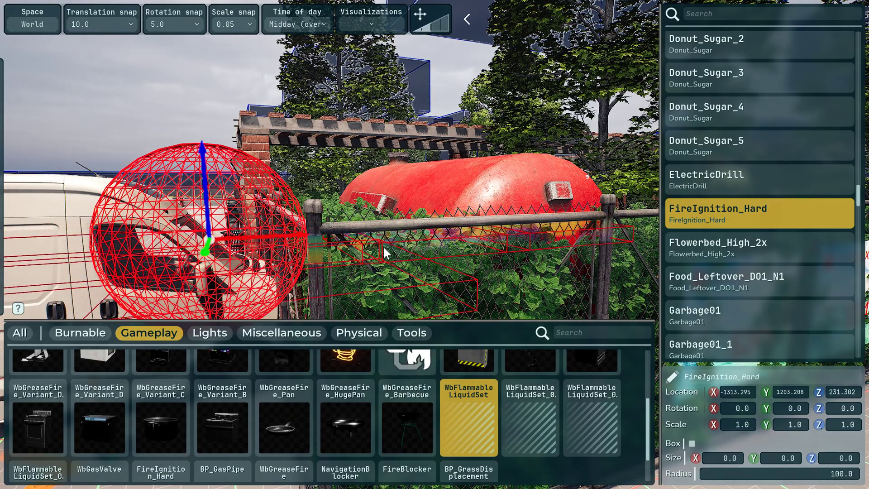
left_click(362, 263)
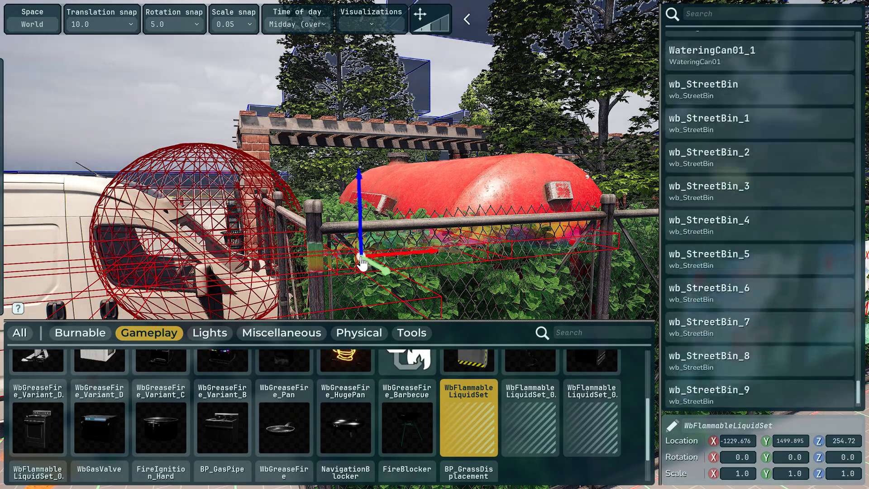
Step: Place a second FireIgnition_Hard on the end of the red explodable tank nearest the van
left_click(439, 182)
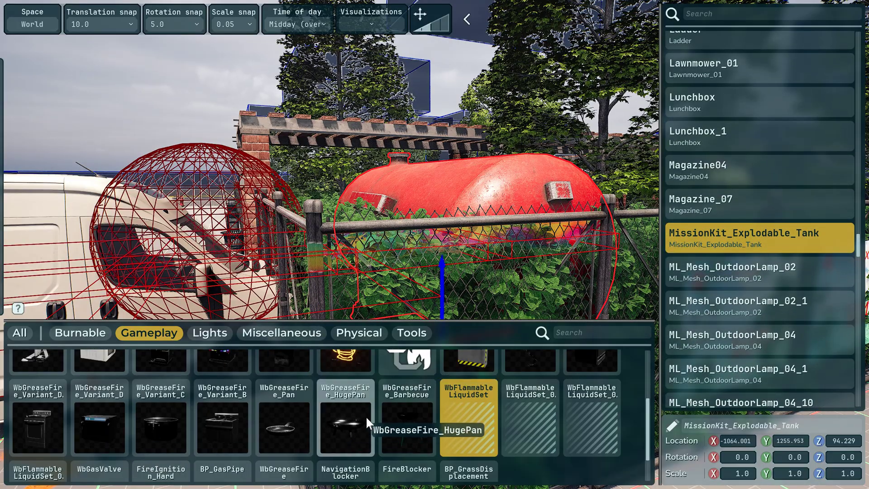
scroll(362, 415, "down", 1)
left_click(165, 444)
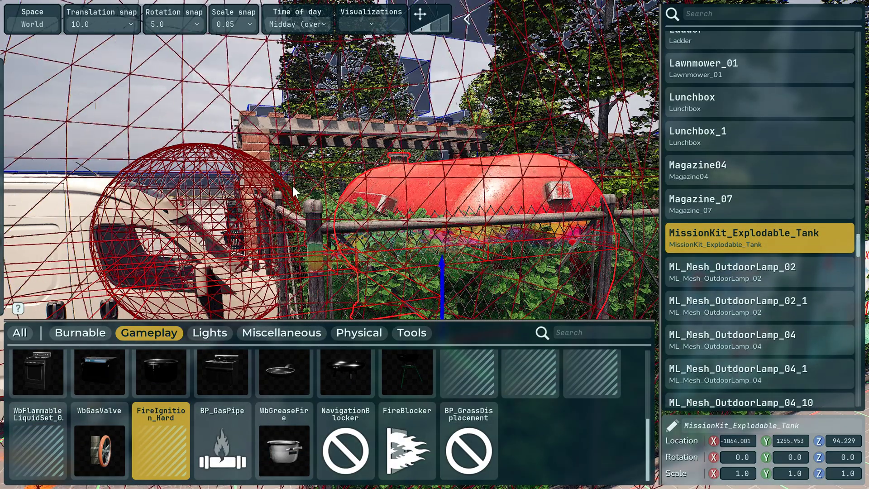
mouse_move(303, 235)
right_mouse_down()
mouse_move(272, 290)
mouse_move(303, 235)
right_mouse_up()
left_click(316, 215)
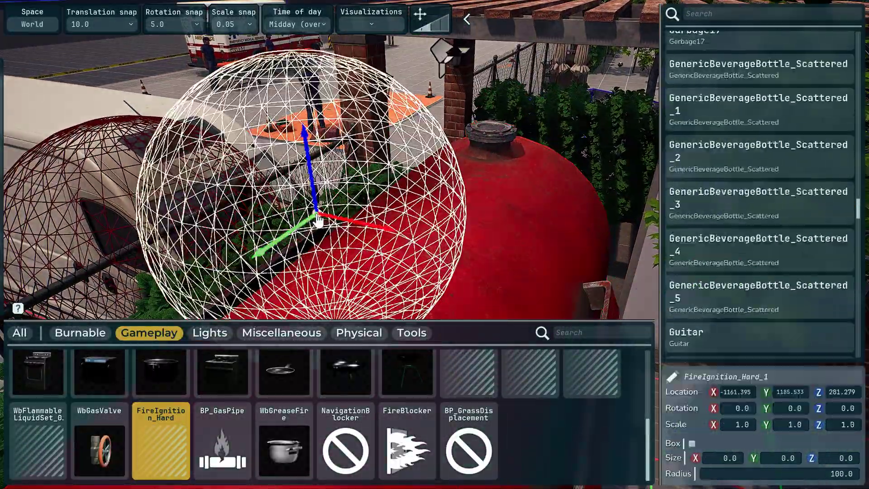
right_click_drag(303, 235, 303, 235)
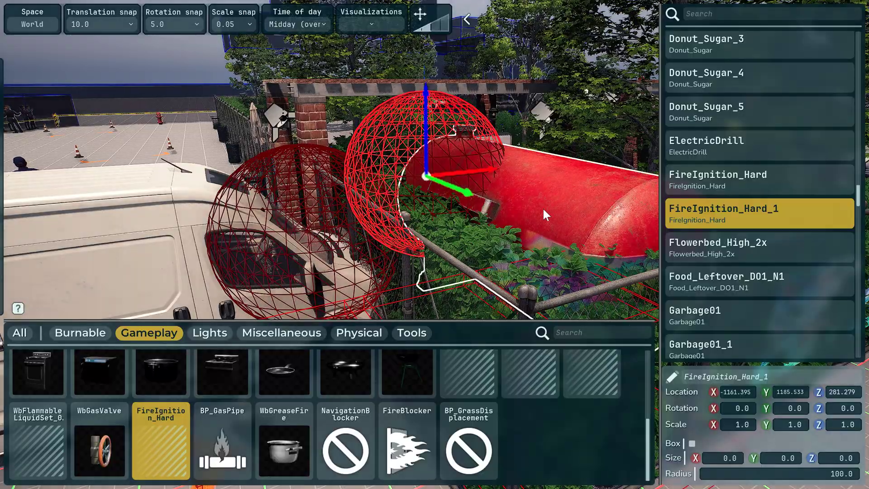
right_click_drag(514, 142, 517, 144)
Step: Save the mission with the title "Crashed Van" and the time of day Noon (sunny), and return to the main menu
key("Escape")
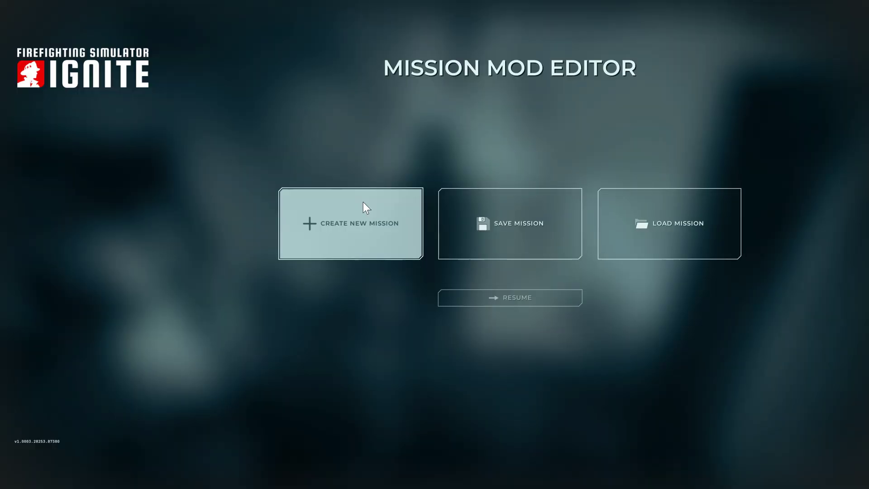
left_click(491, 224)
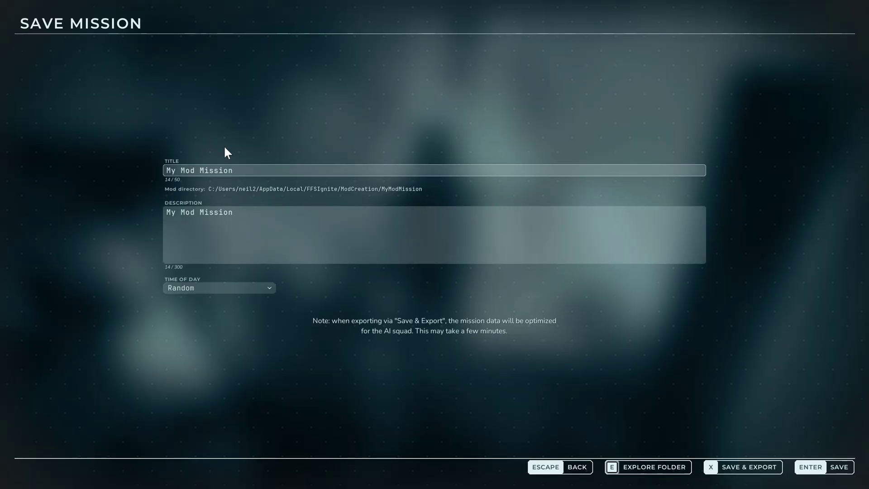
type("Crashed V")
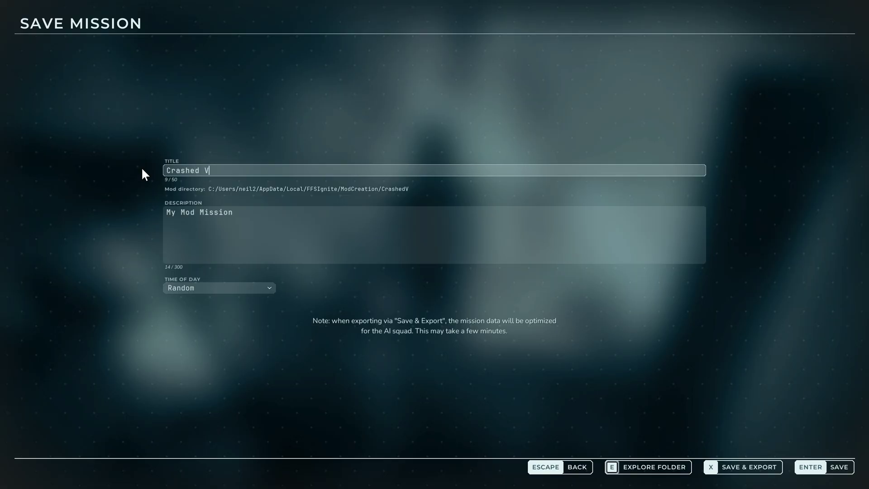
type("an")
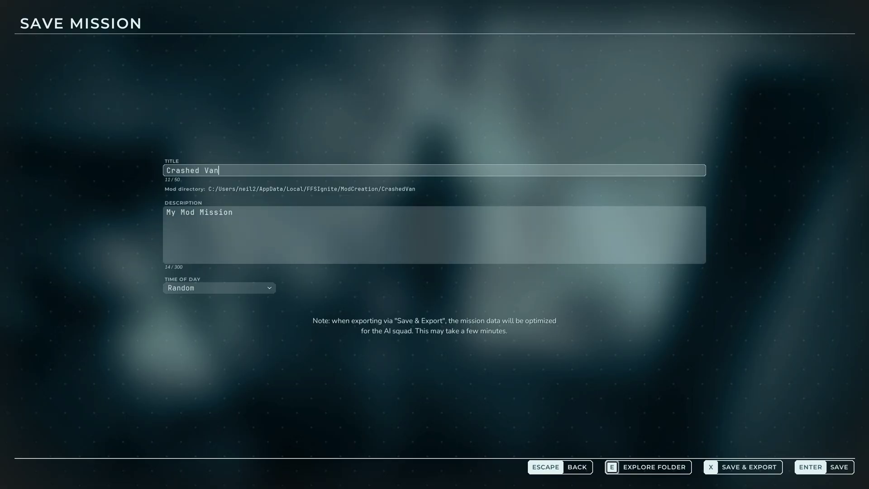
left_click(240, 288)
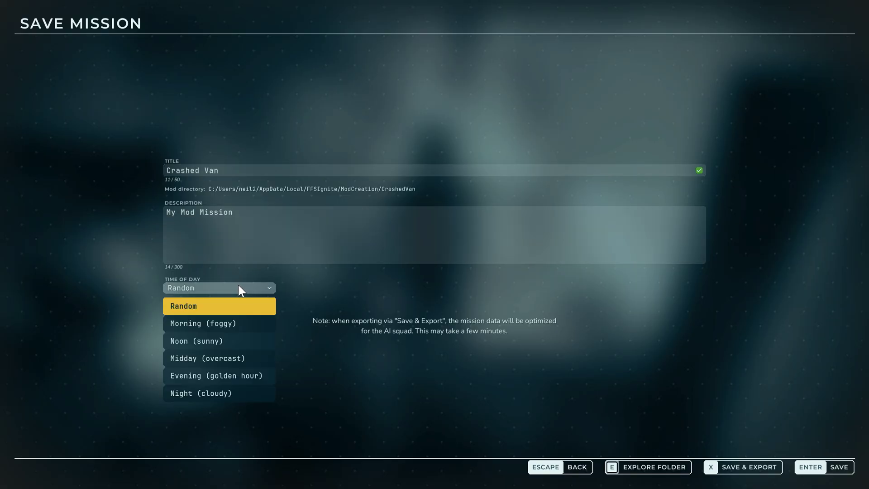
left_click(232, 344)
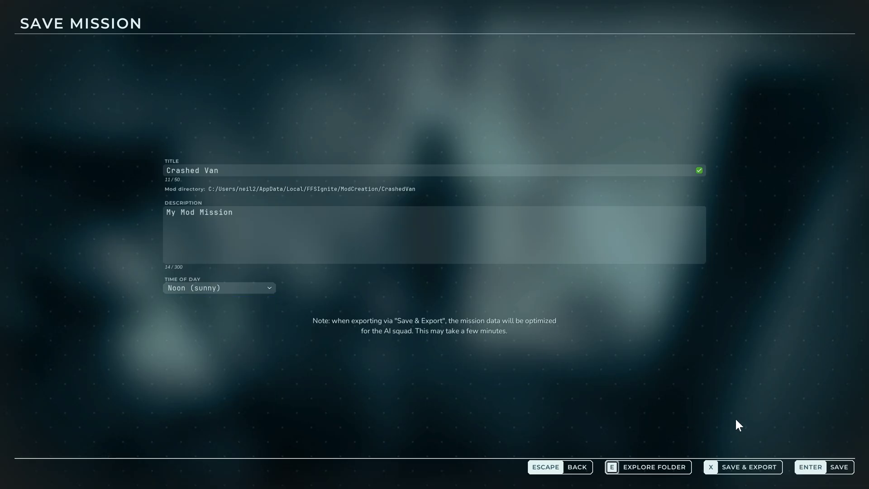
left_click(813, 470)
key("Escape")
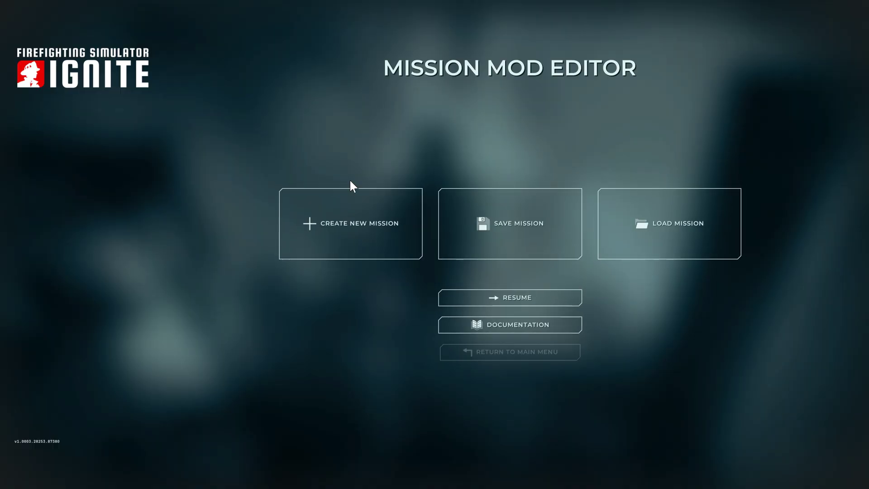
left_click(512, 353)
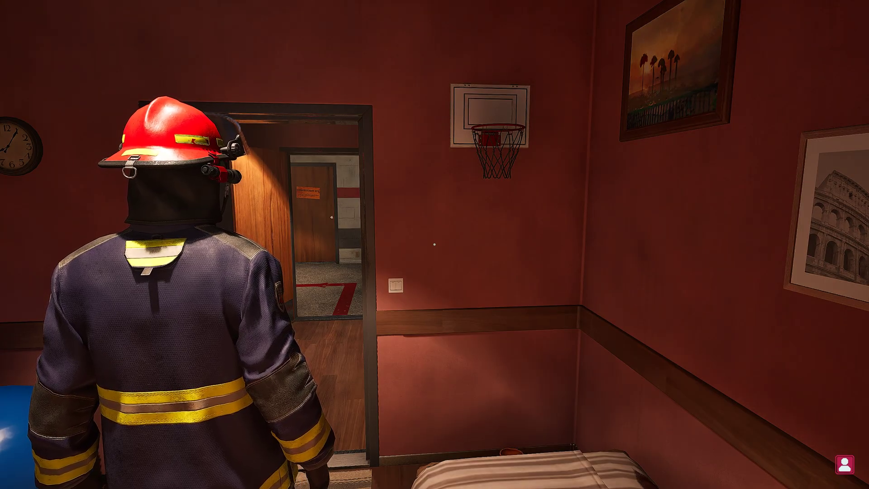
Step: Respond to the local mod mission Crashed Van from the game map with the recommended Rosenbauer Cobra 100'MM
key("m")
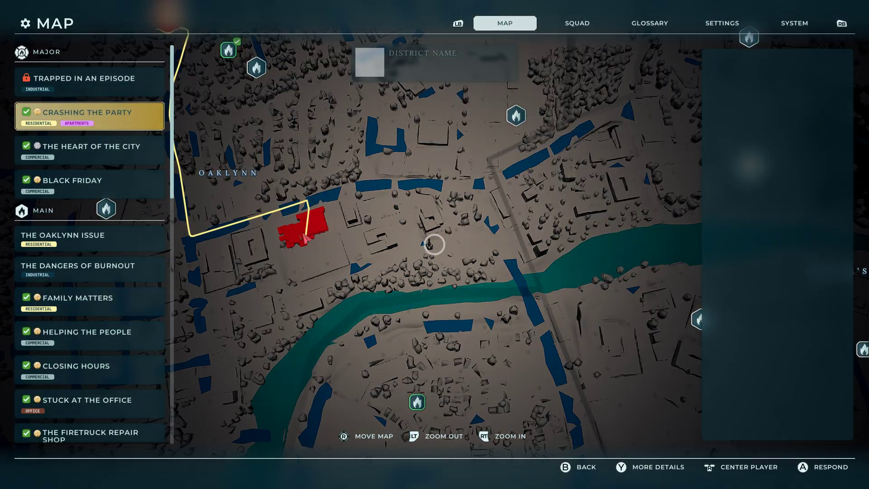
scroll(55, 316, "down", 1)
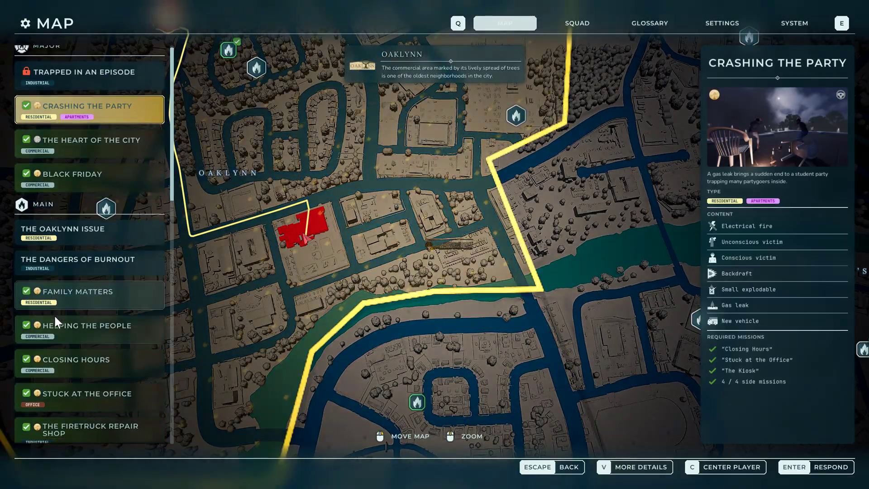
scroll(72, 290, "down", 10)
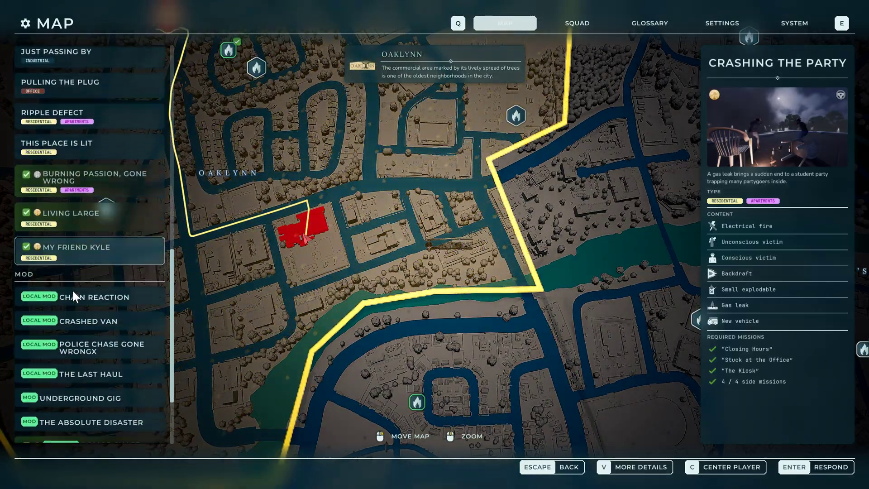
scroll(72, 289, "down", 3)
left_click(75, 205)
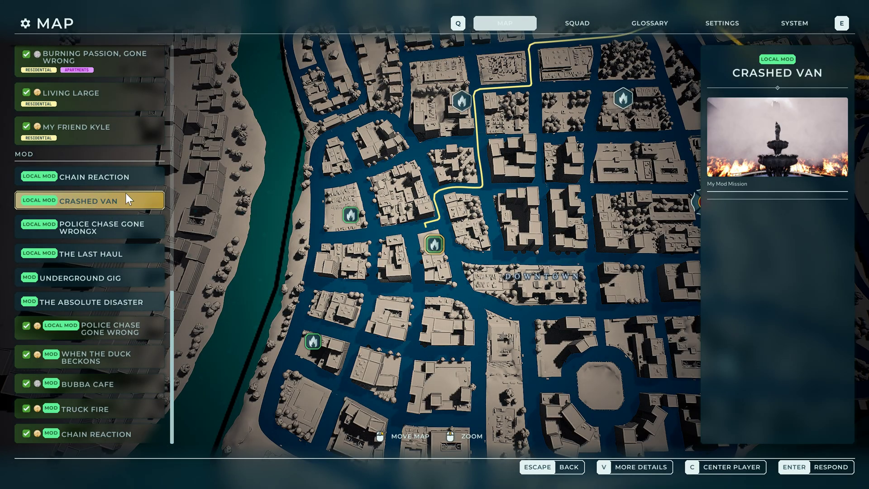
left_click(793, 468)
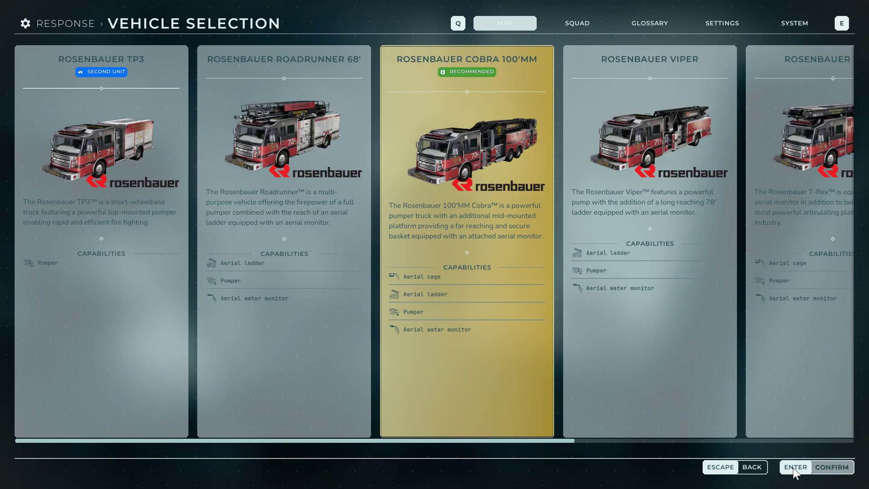
left_click(793, 468)
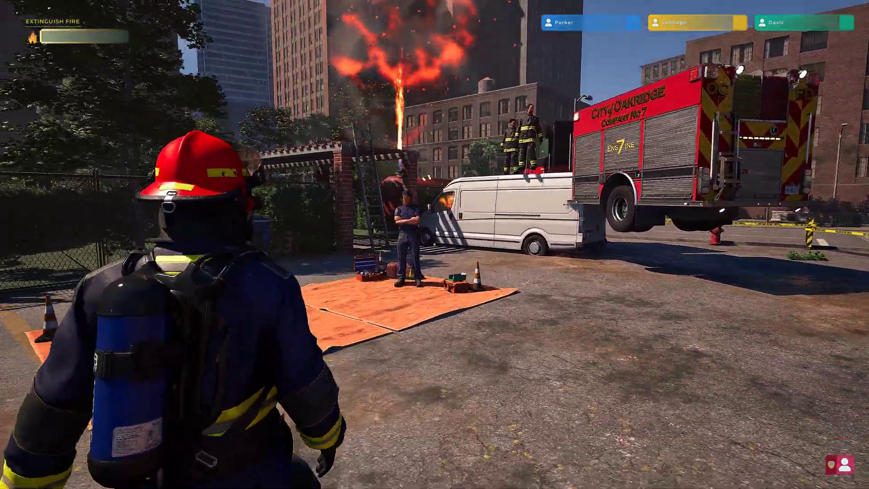
Step: Walk the firefighter back and forth near the orange tarp to watch how the van and tank fire develops
key("s")
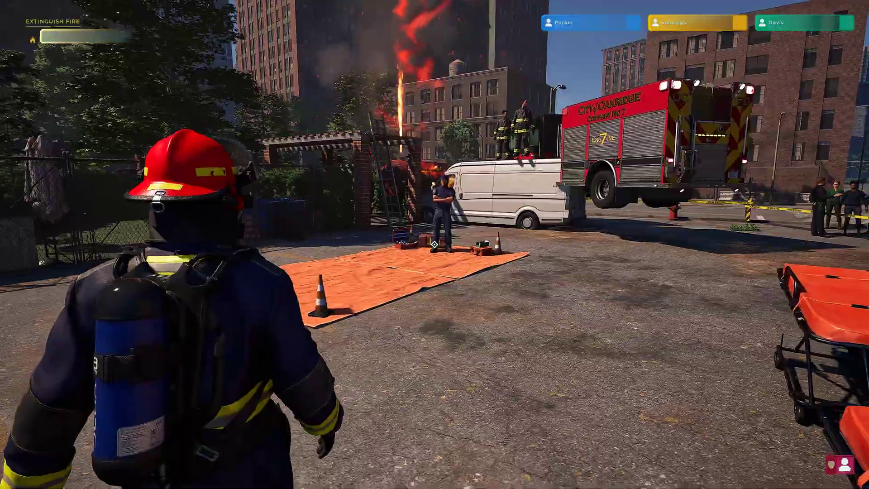
key("s")
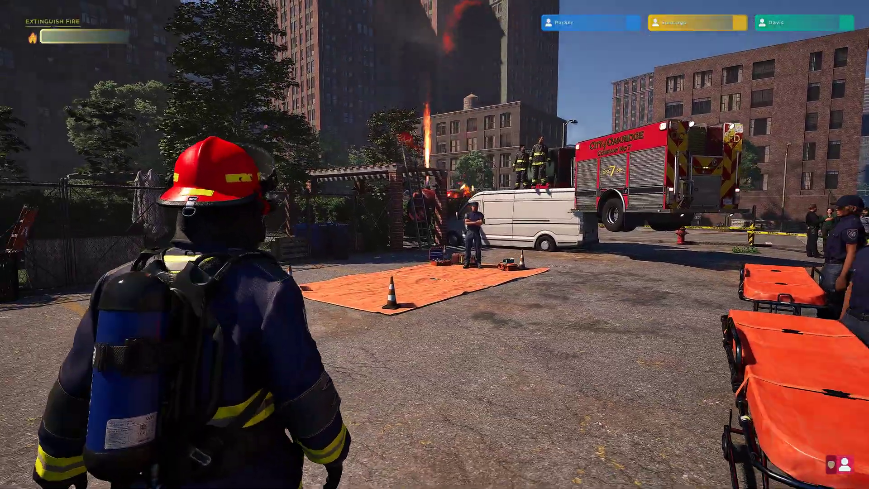
key("w")
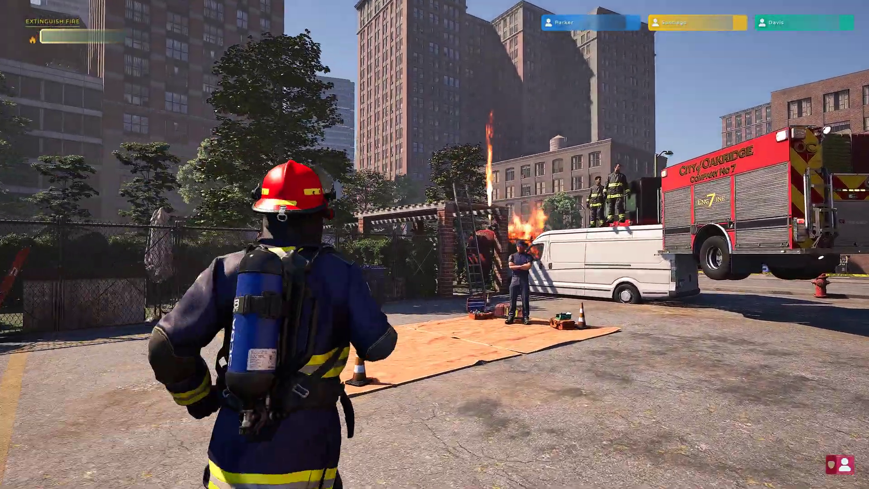
key("w")
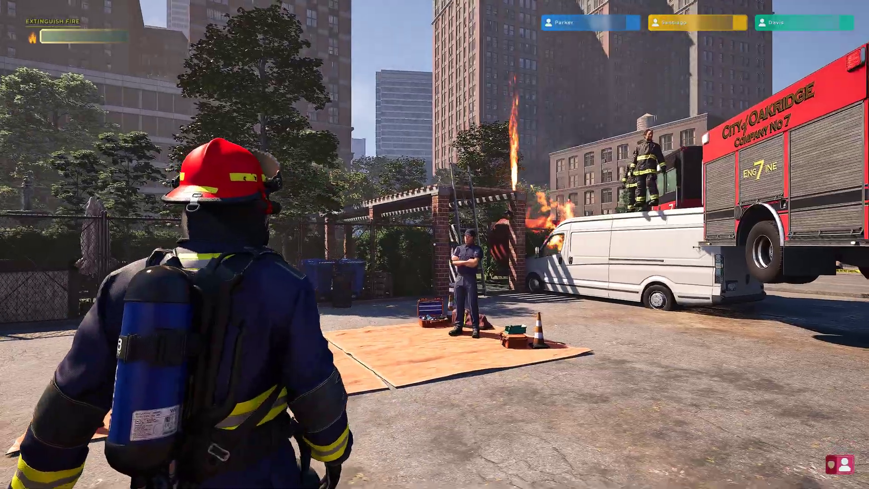
key("w")
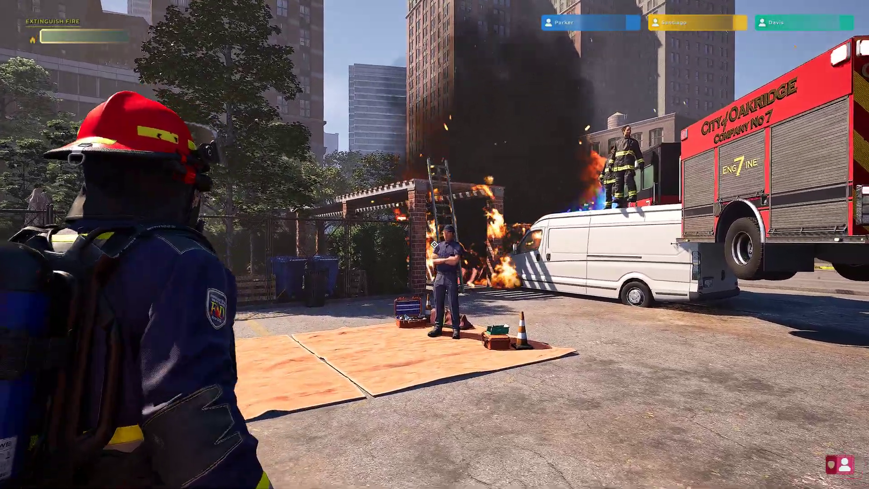
Step: Walk the firefighter forward and back to view the growing fire, and leave the mission for the main menu
key("w")
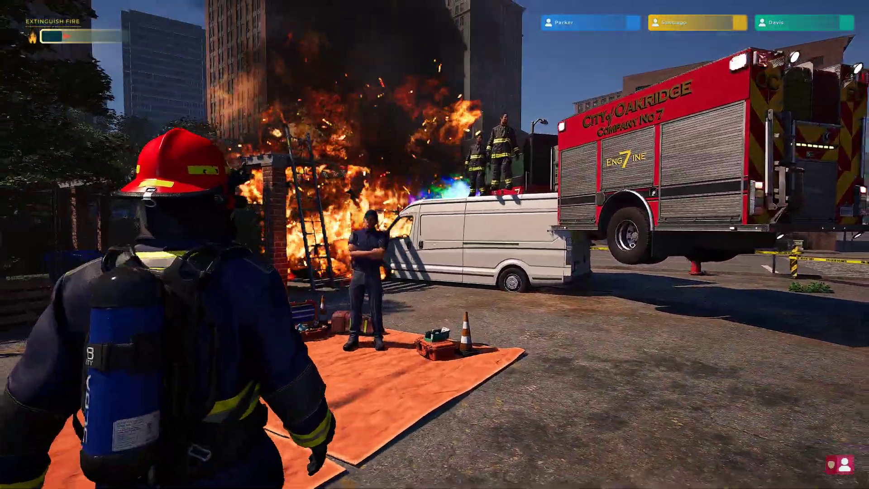
key("s")
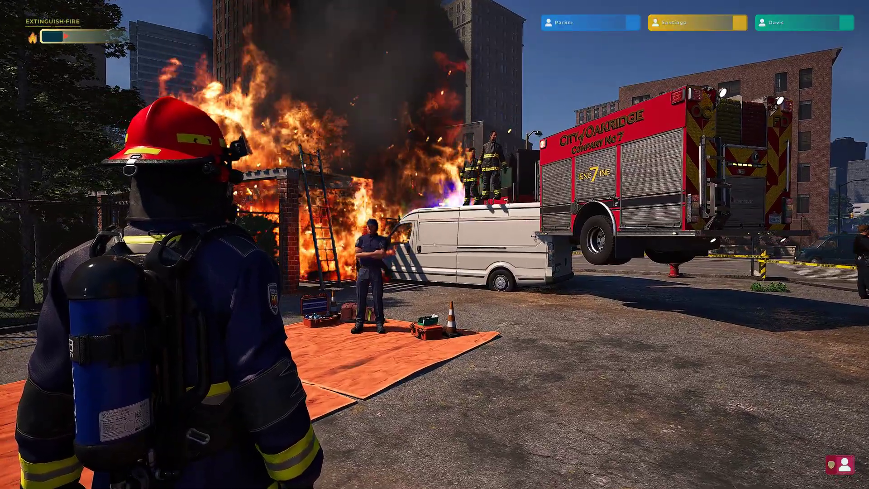
key("Escape")
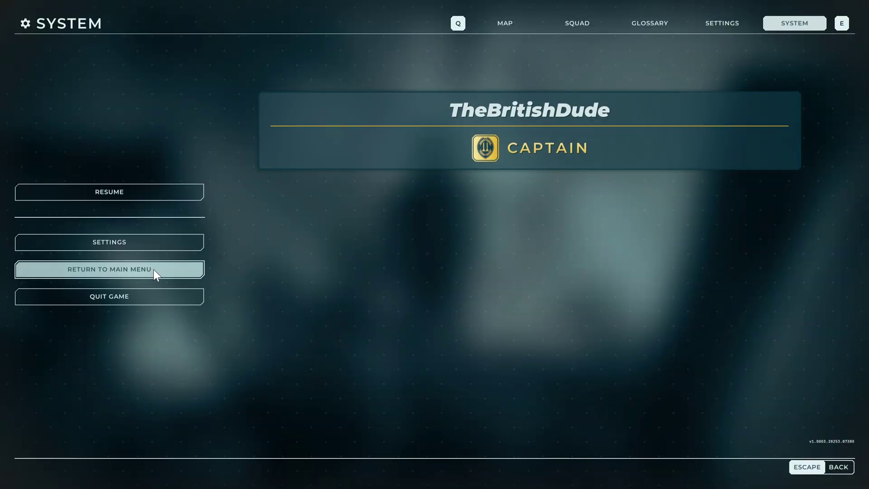
left_click(134, 271)
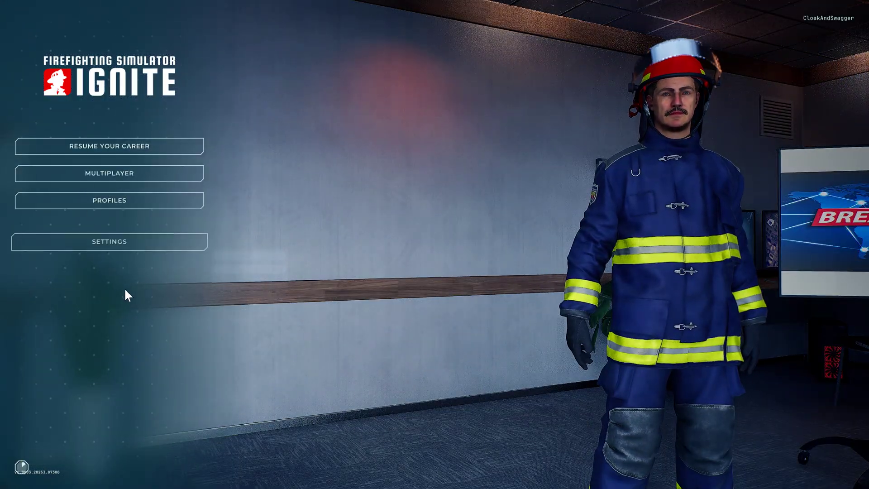
Step: Open the mission mod editor and load the saved mission Crashed Van
left_click(145, 268)
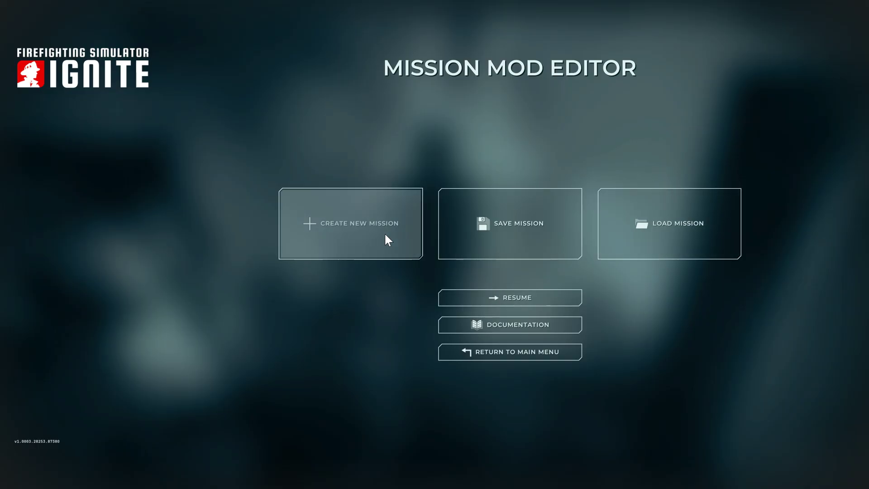
left_click(669, 226)
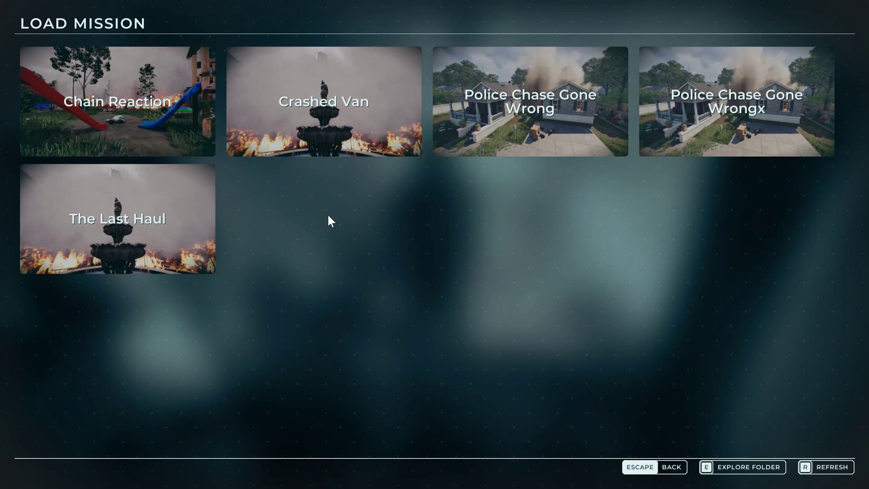
left_click(341, 96)
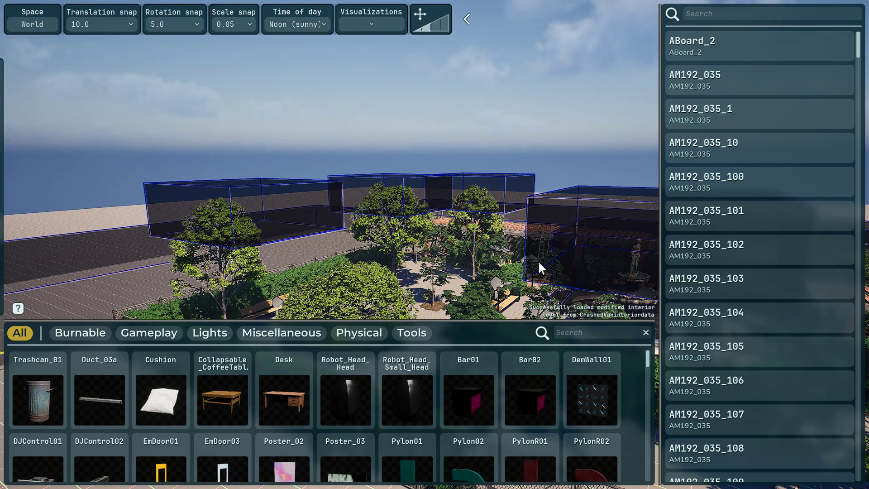
Step: Select the white van beside the brick pergola and move it along Y to location 971.736
key("w")
mouse_move(539, 260)
right_mouse_down()
mouse_move(538, 308)
mouse_move(589, 276)
mouse_move(541, 266)
right_mouse_up()
left_click(349, 227)
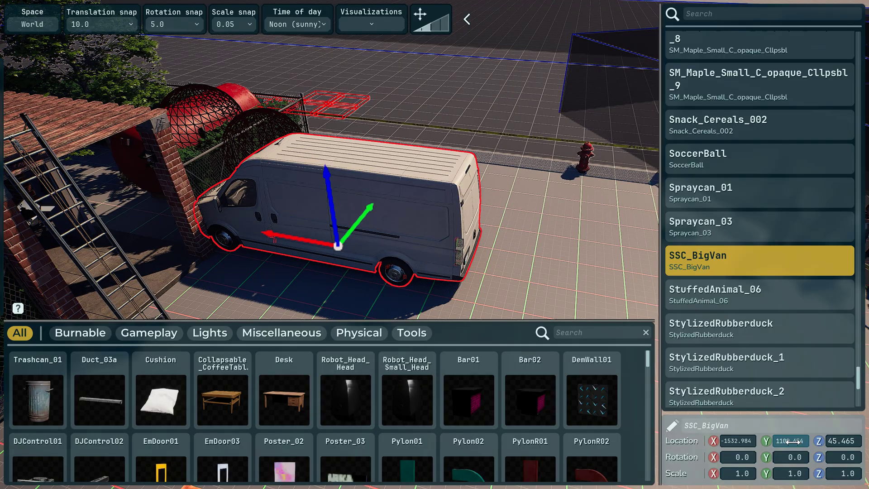
left_click_drag(792, 441, 751, 441)
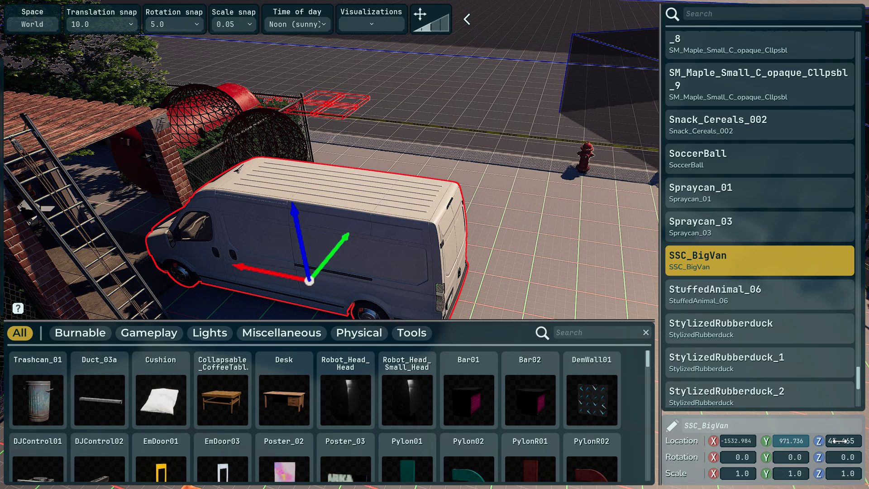
Step: Set the van's Z location to 46.69 and Z rotation to 41.044, and move it along X to -1342.984
left_click_drag(837, 441, 856, 460)
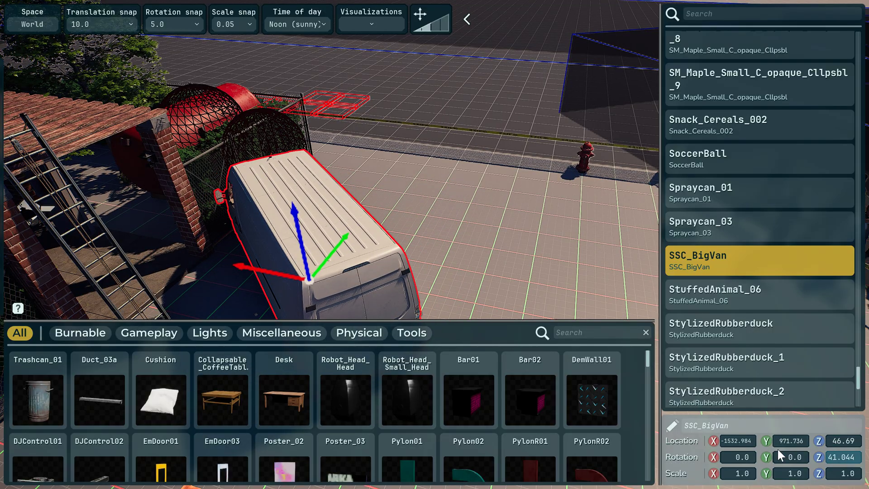
left_click_drag(278, 276, 210, 262)
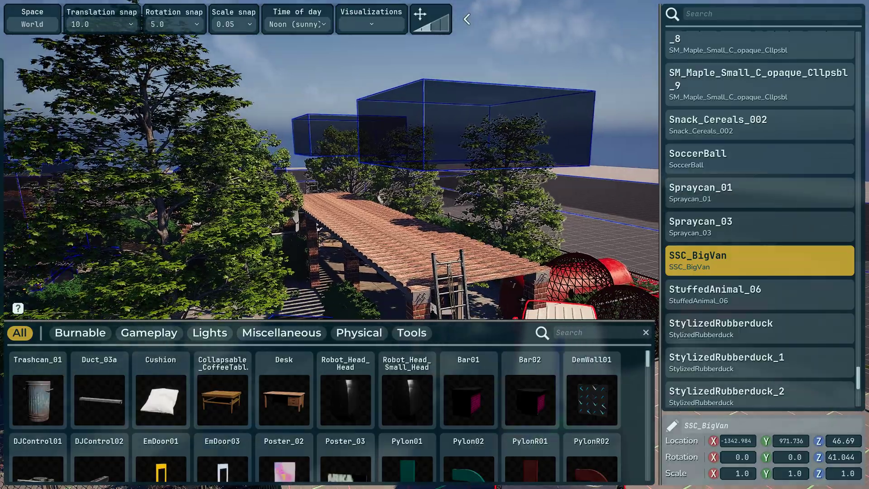
right_click_drag(373, 219, 493, 335)
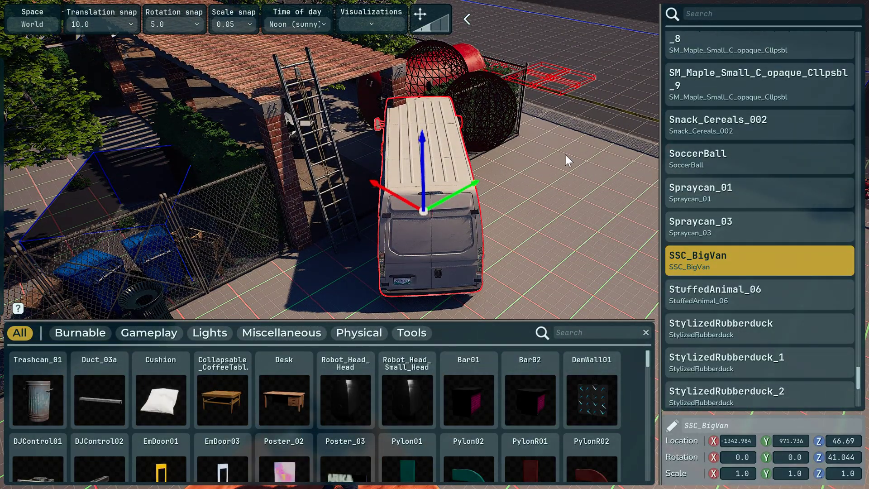
right_click_drag(565, 155, 569, 249)
Step: Open the save settings for the edited Crashed Van mission
key("Escape")
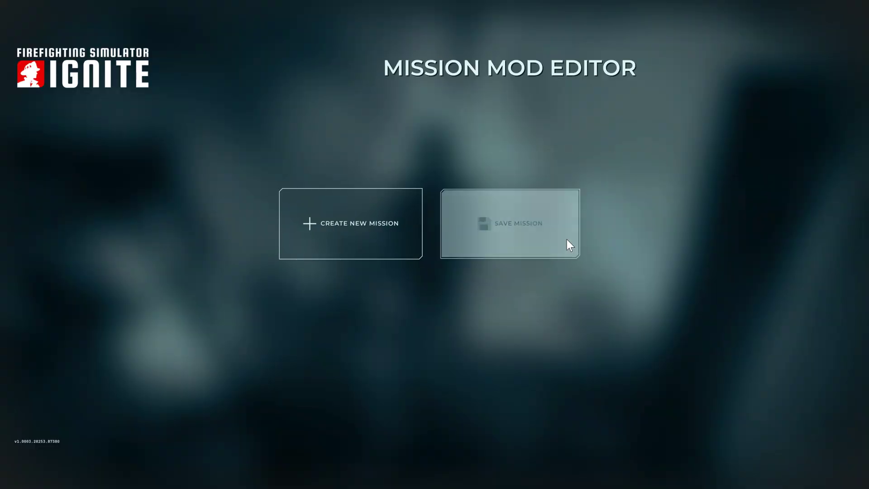
left_click(519, 234)
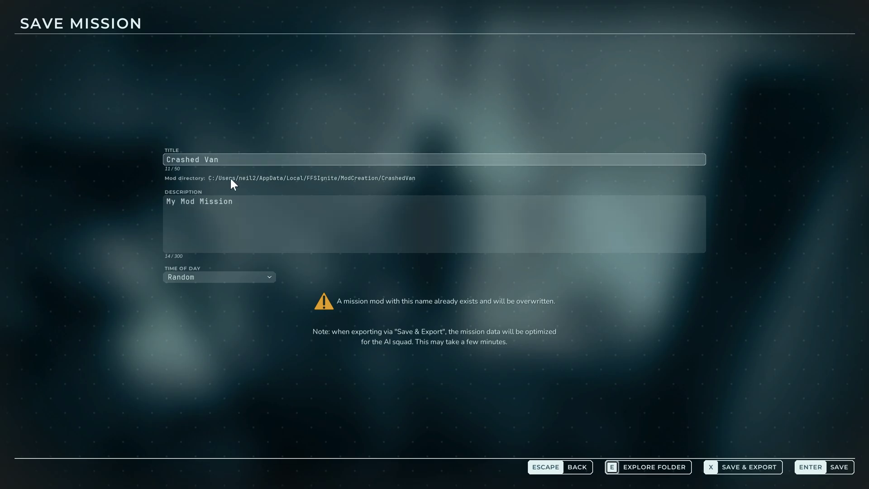